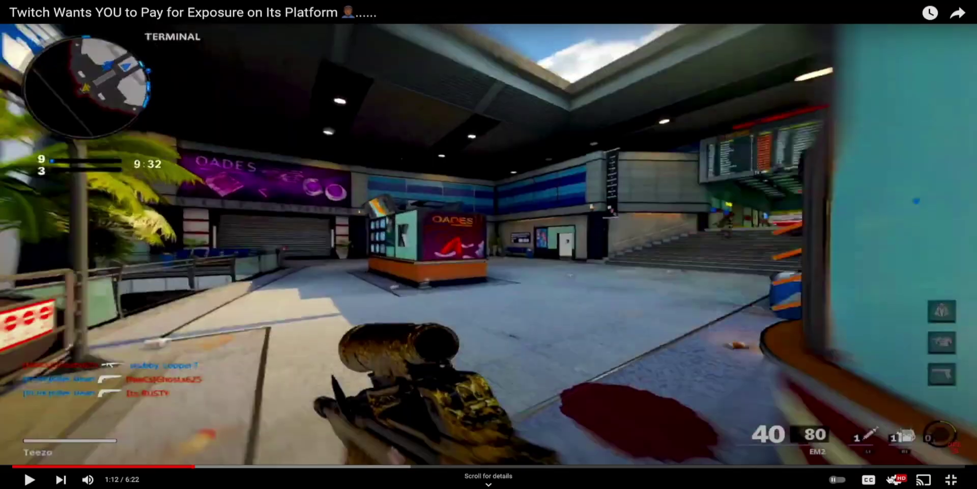
- Check the player's Quality list, which tops out at 1080p60, then close it
click(893, 479)
click(896, 445)
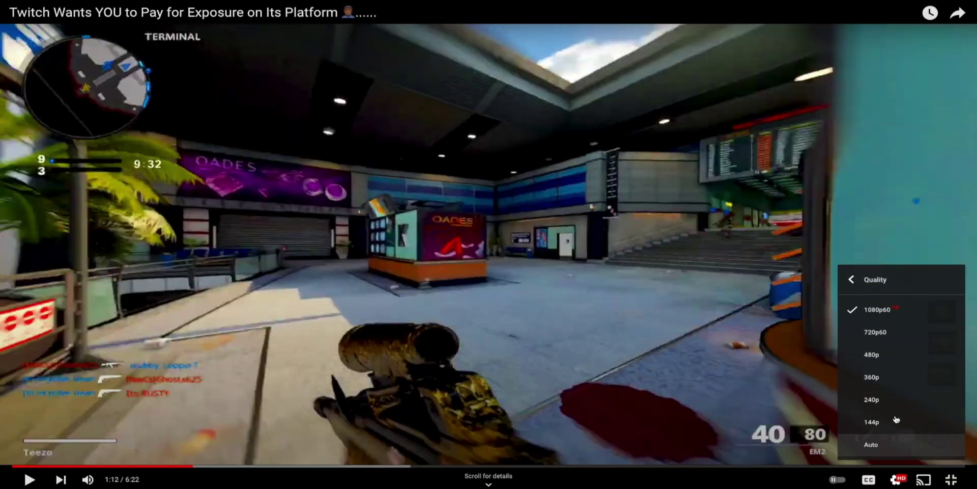
click(881, 308)
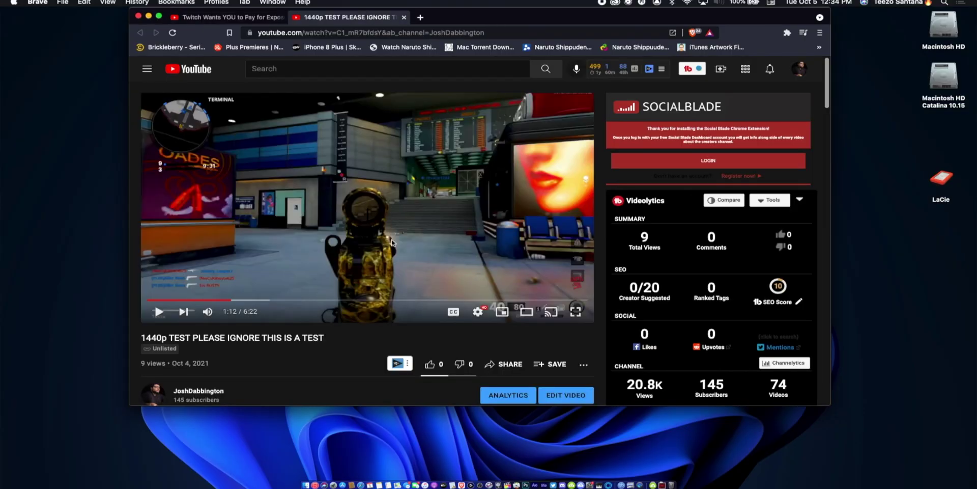
- Play the 1440p test video full screen at a higher quality
click(578, 314)
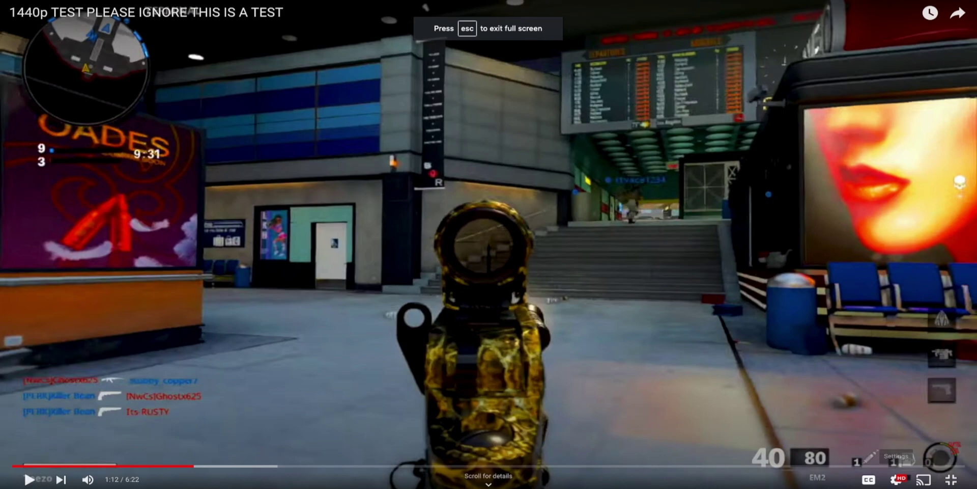
click(897, 481)
click(916, 444)
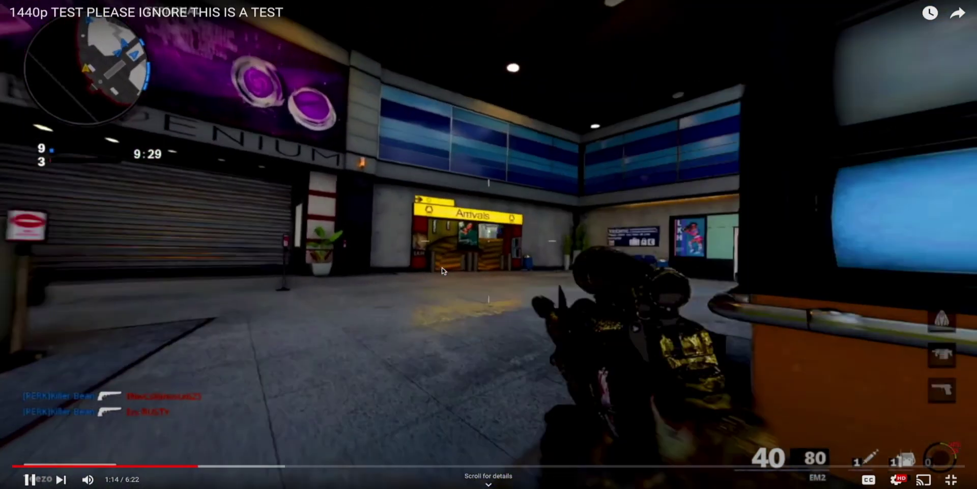
- Pause and resume the video, then bring up Stats for nerds
click(442, 420)
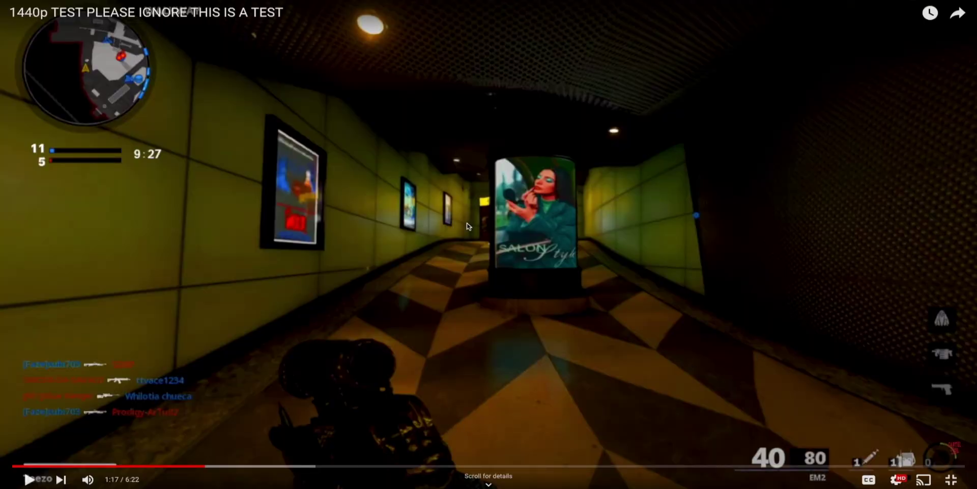
click(469, 225)
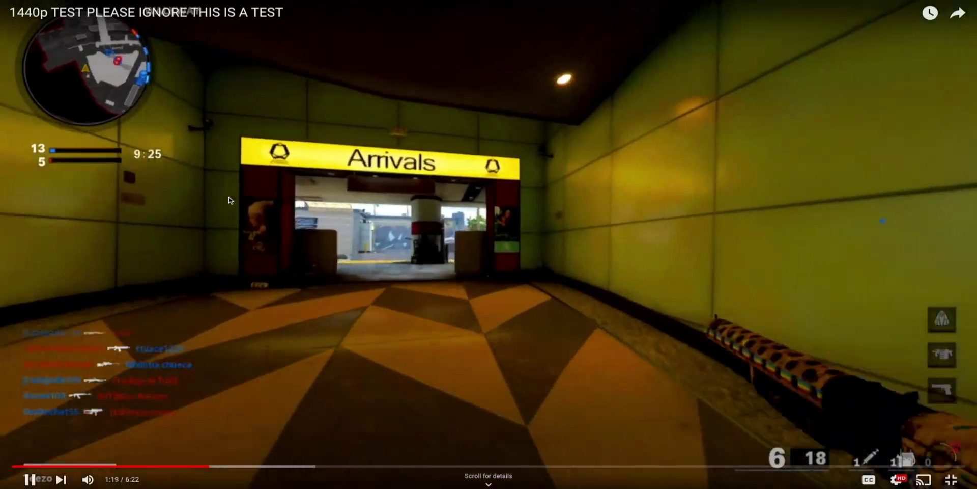
click(345, 181)
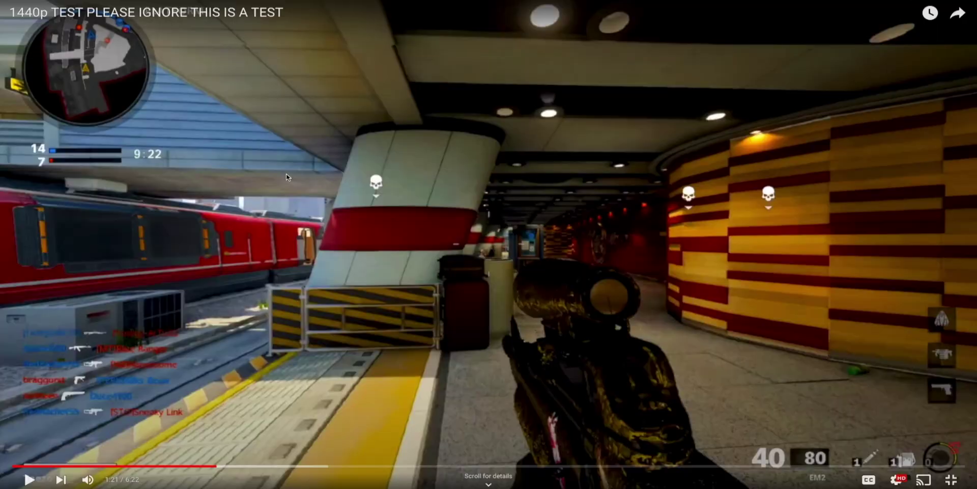
right_click(286, 175)
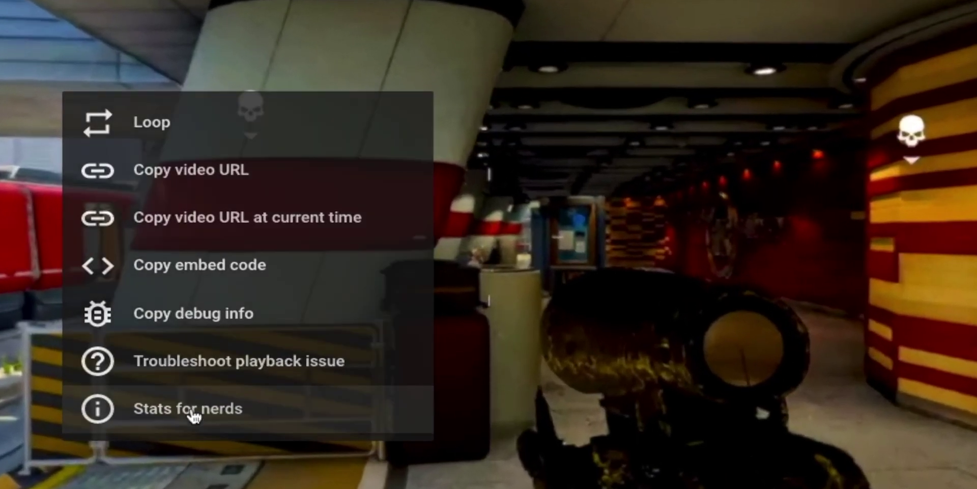
click(345, 384)
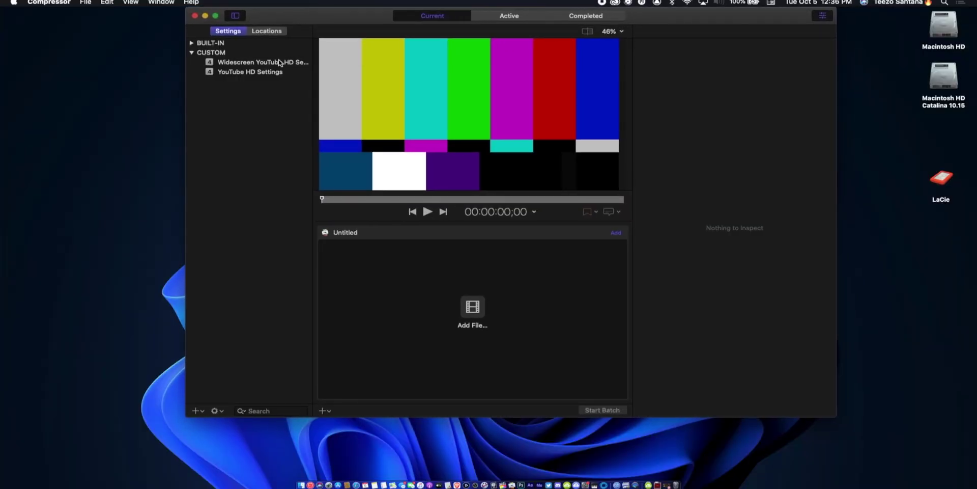
- Create a new MPEG-4 setting named 'YouTube Settings 2K'
click(276, 72)
click(220, 172)
drag(307, 21, 290, 19)
click(178, 410)
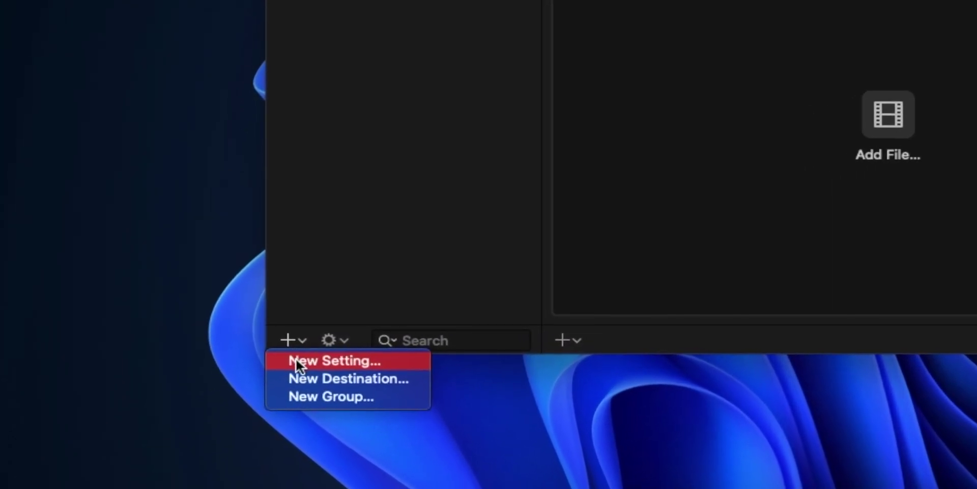
click(288, 364)
click(436, 41)
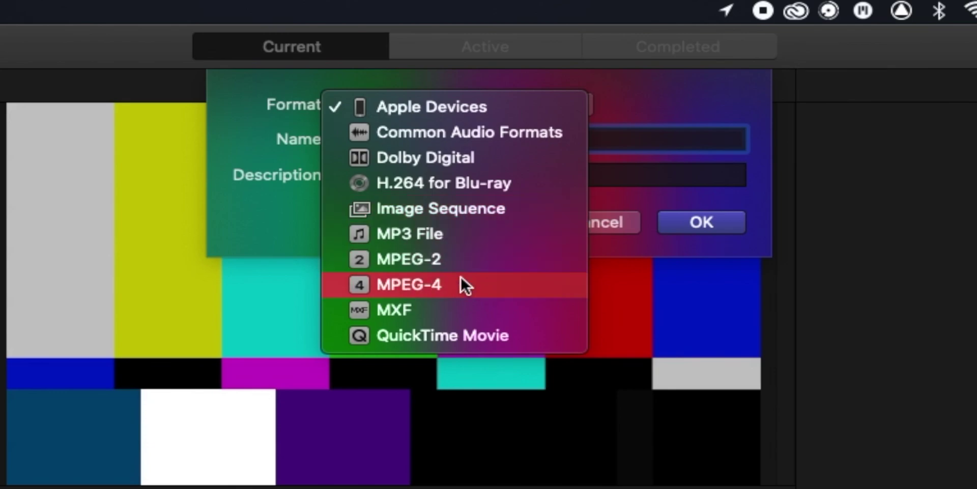
click(461, 279)
text(YouTube Settings 2K)
key(Return)
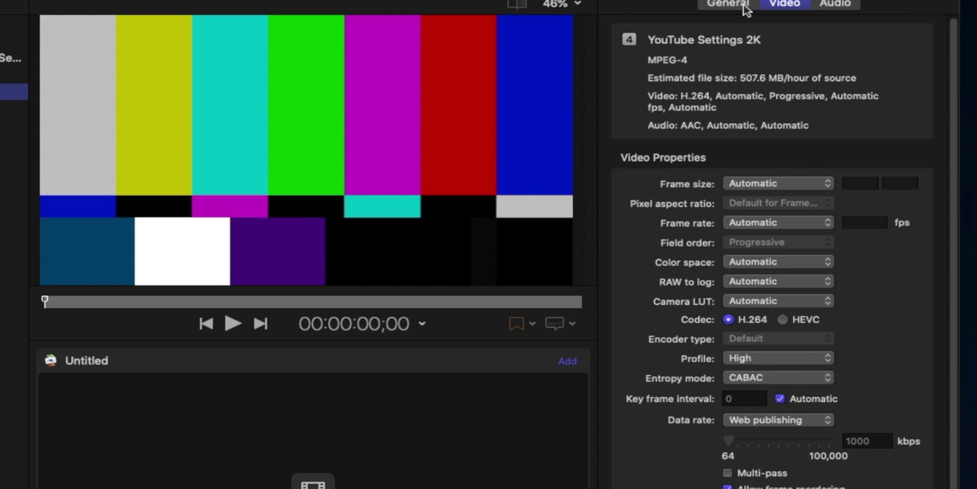
- Set the setting's General default location to the channel folder
click(742, 3)
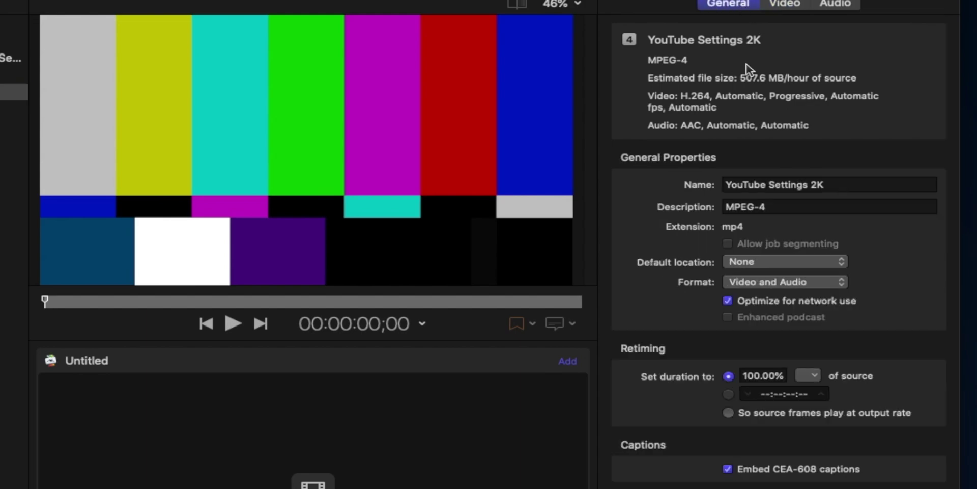
click(749, 262)
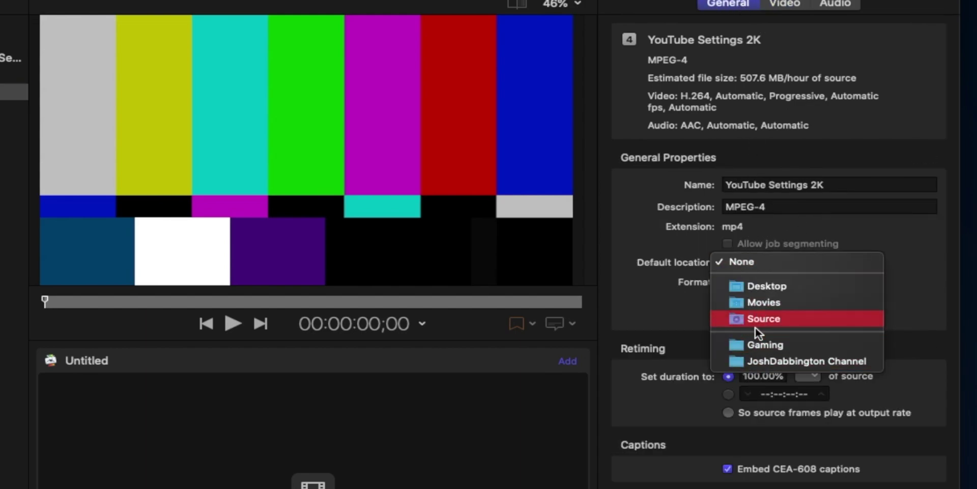
click(751, 362)
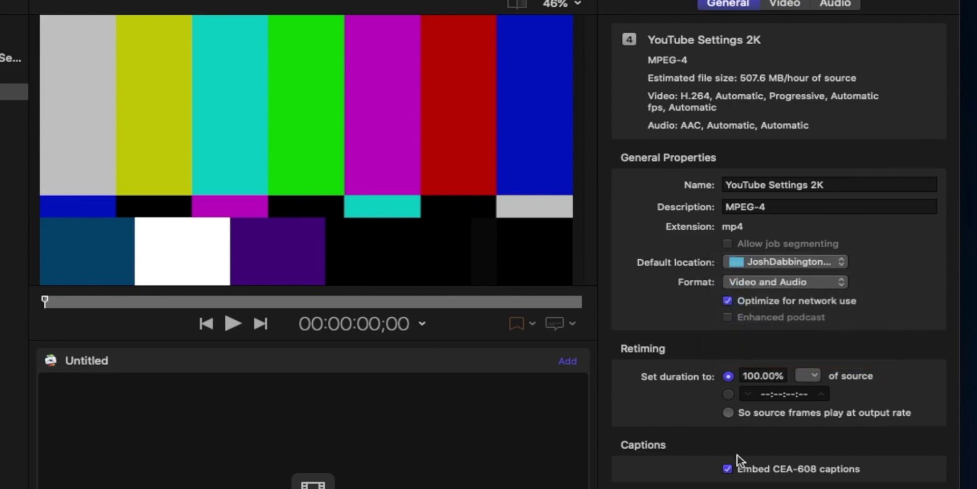
click(786, 4)
- Enter a custom 2560 x 1440 frame size and keep the Default pixel aspect ratio
scroll(656, 261, down, 1)
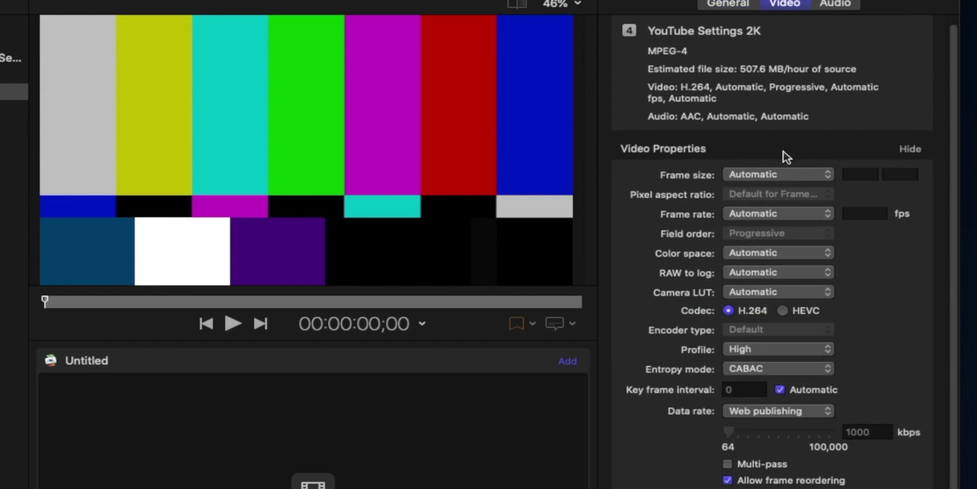
click(774, 177)
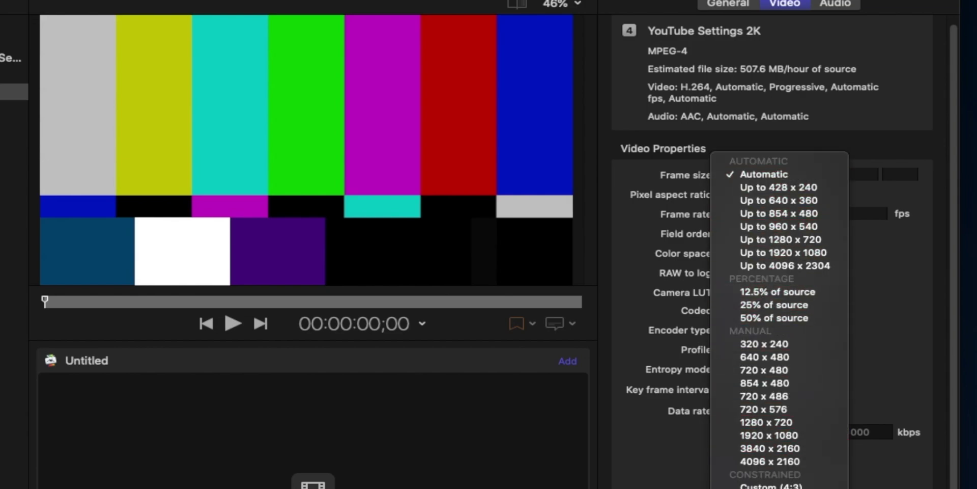
click(850, 174)
text(2560)
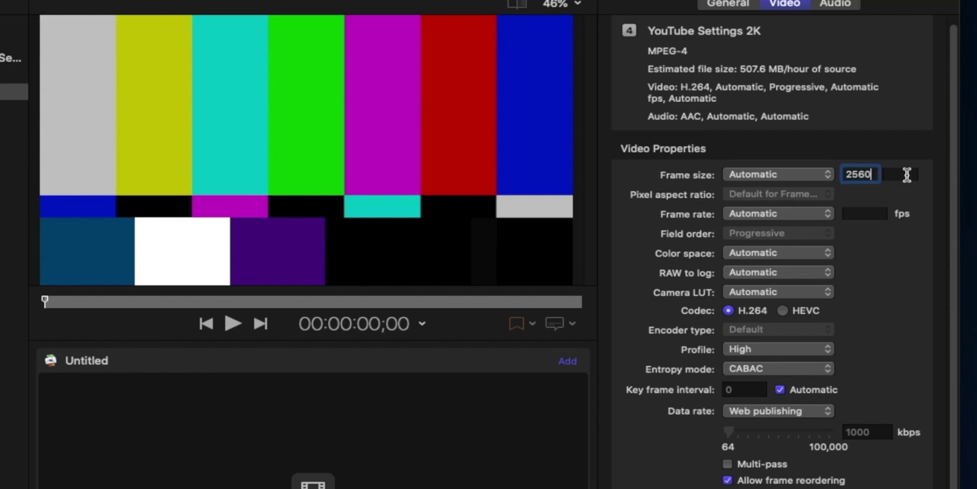
key(Tab)
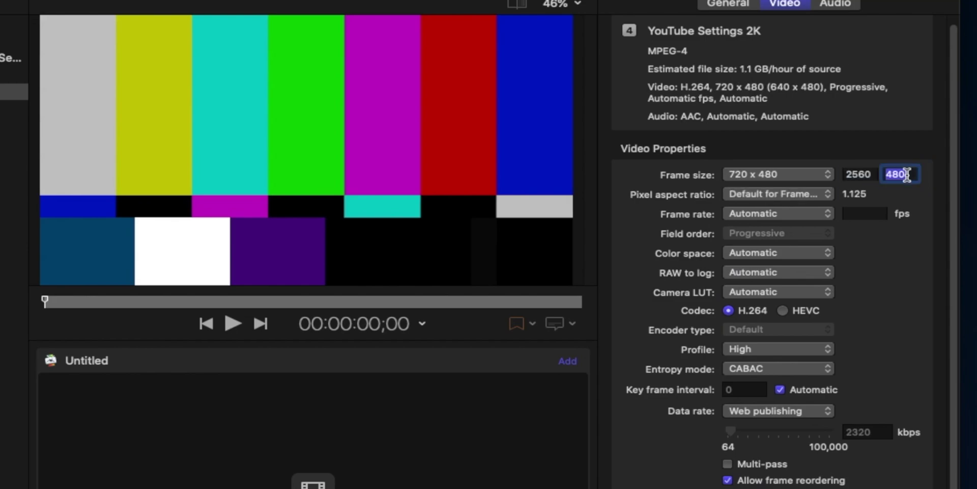
text(1440)
click(787, 191)
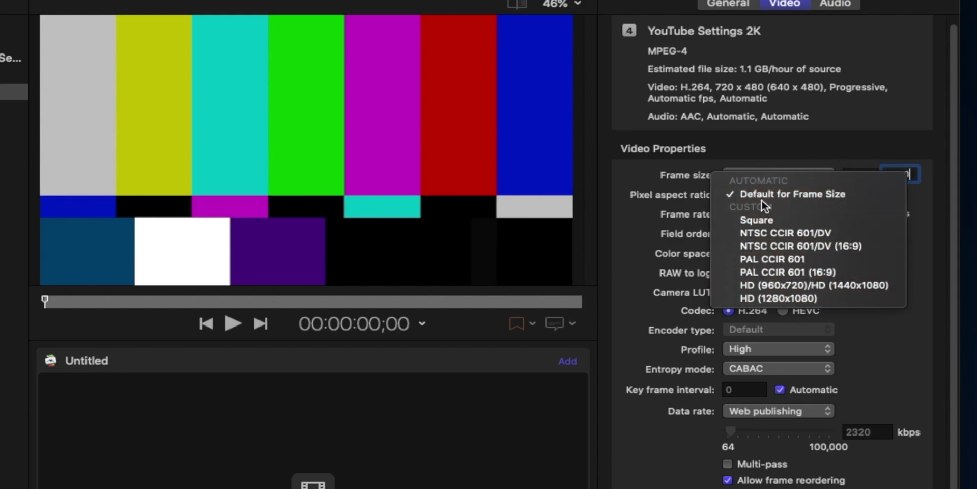
click(767, 194)
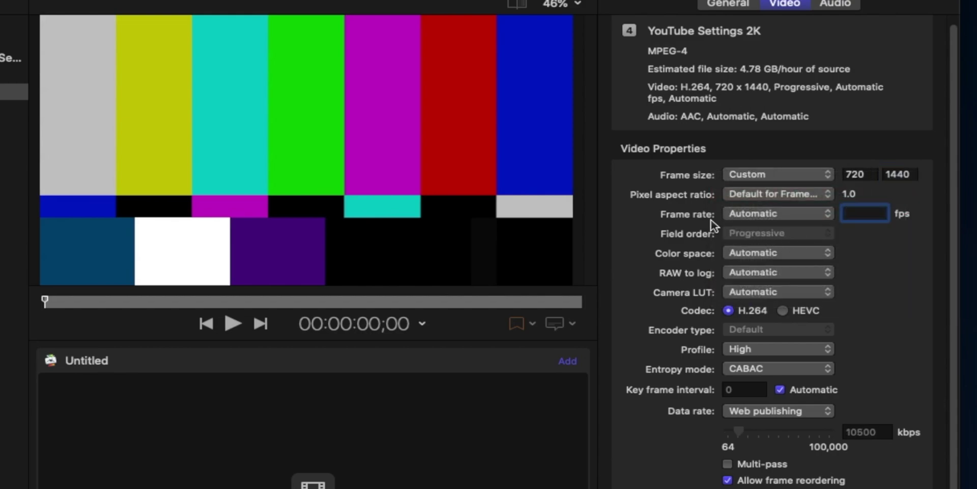
- Enter a custom 30 fps frame rate and keep CABAC as the entropy mode
text(60)
key(BackSpace)
key(BackSpace)
text(30)
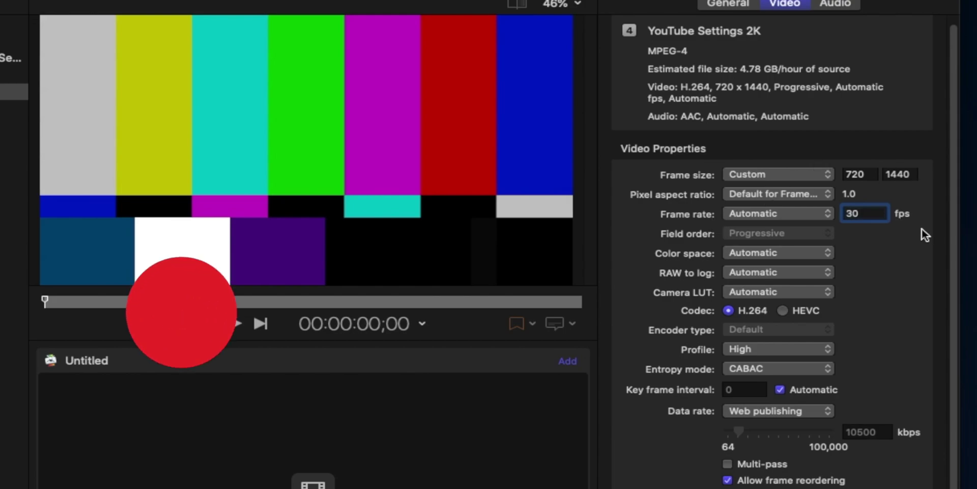
key(Return)
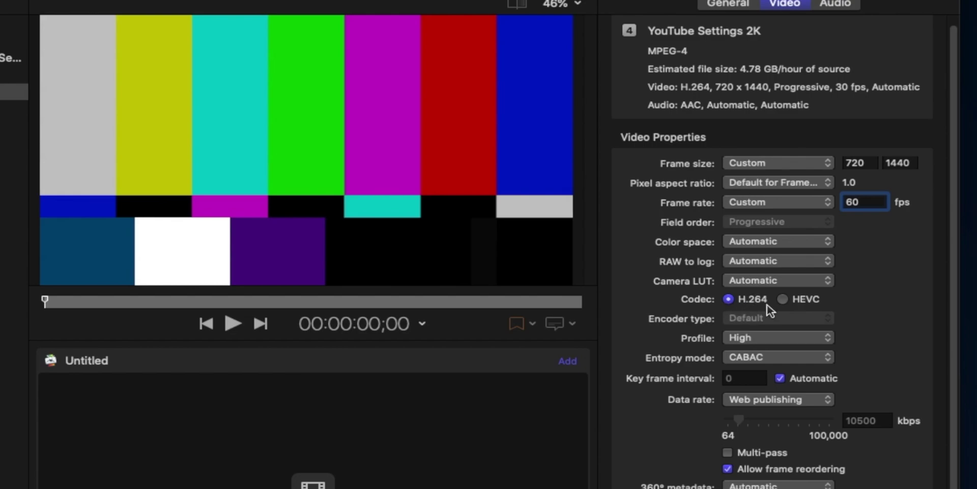
scroll(771, 326, down, 1)
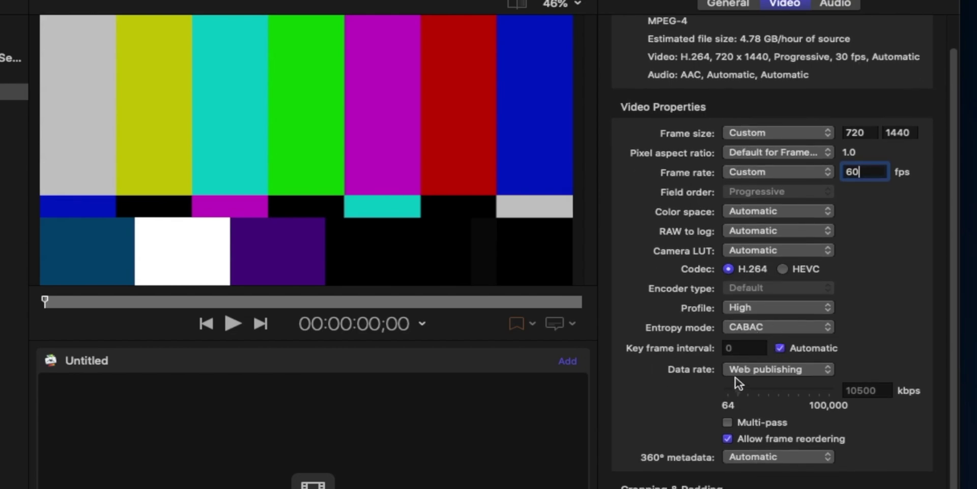
click(753, 325)
click(717, 328)
- Set a custom data rate of 35000 kbps
click(754, 377)
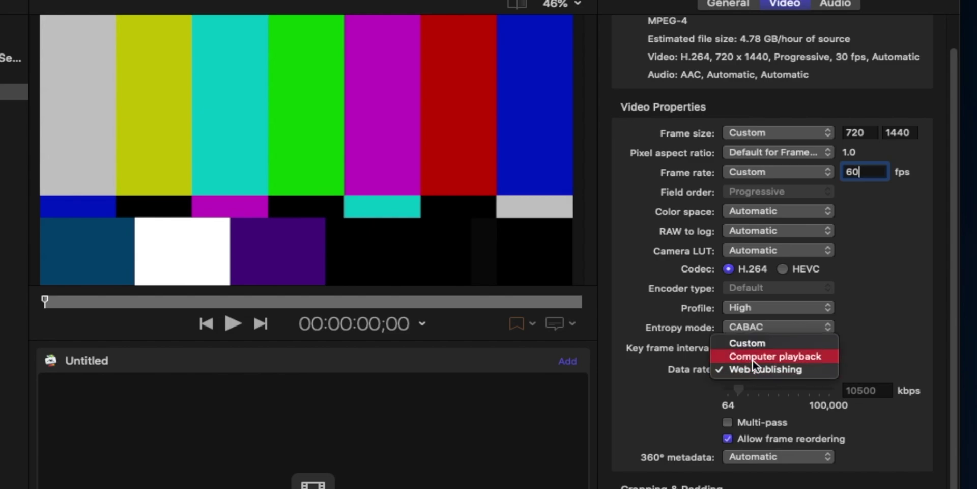
click(750, 343)
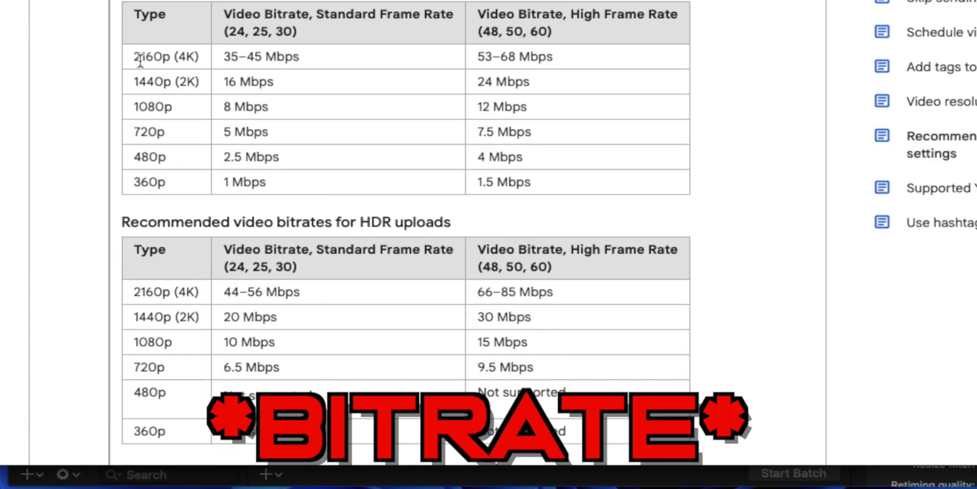
scroll(139, 57, down, 2)
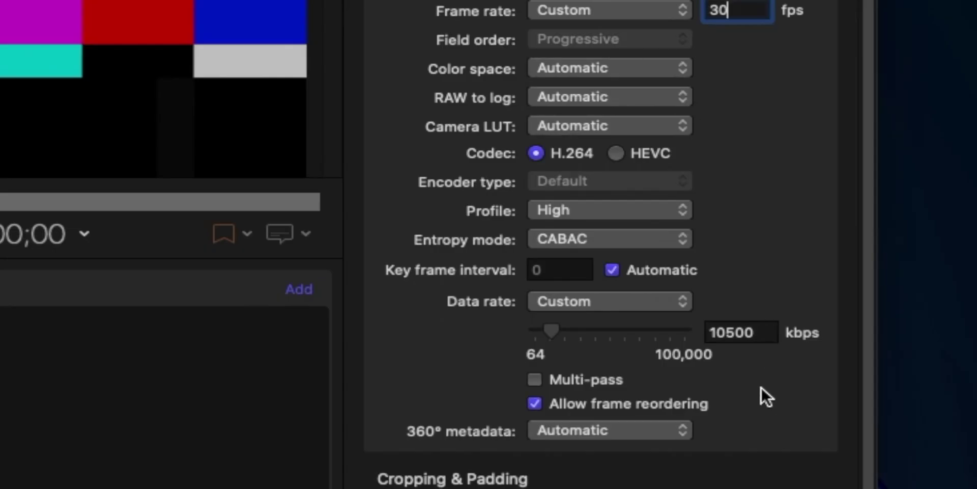
double_click(759, 333)
text(16000)
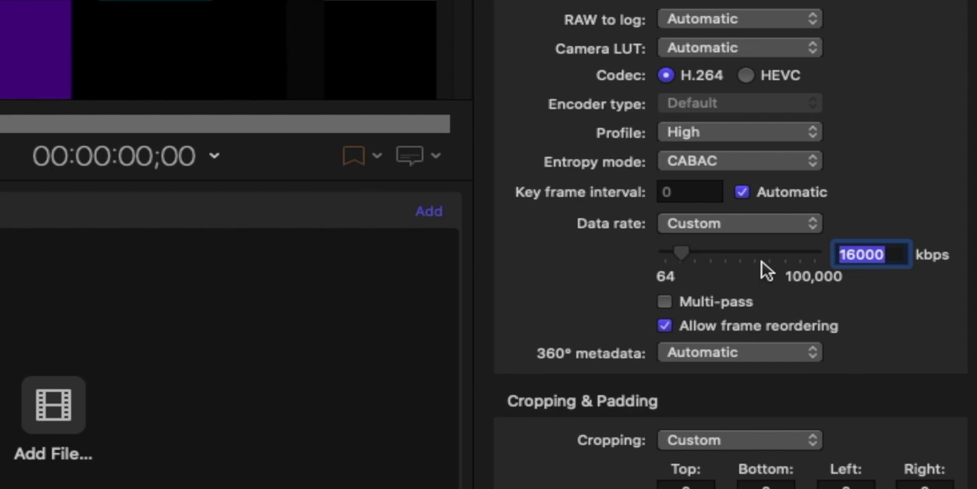
text(35000)
key(Return)
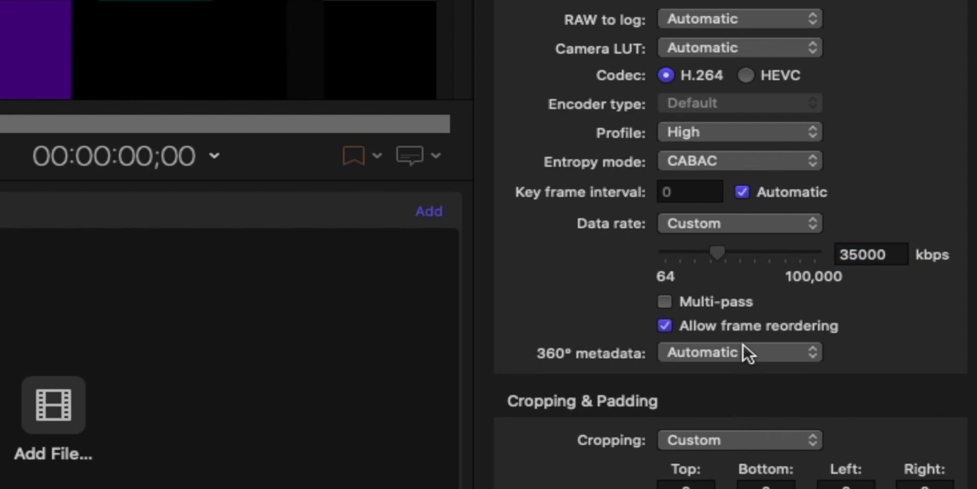
- Choose Lanczos3 resize filter and Best (Motion Compensated) retiming quality
scroll(542, 330, down, 2)
scroll(545, 330, down, 5)
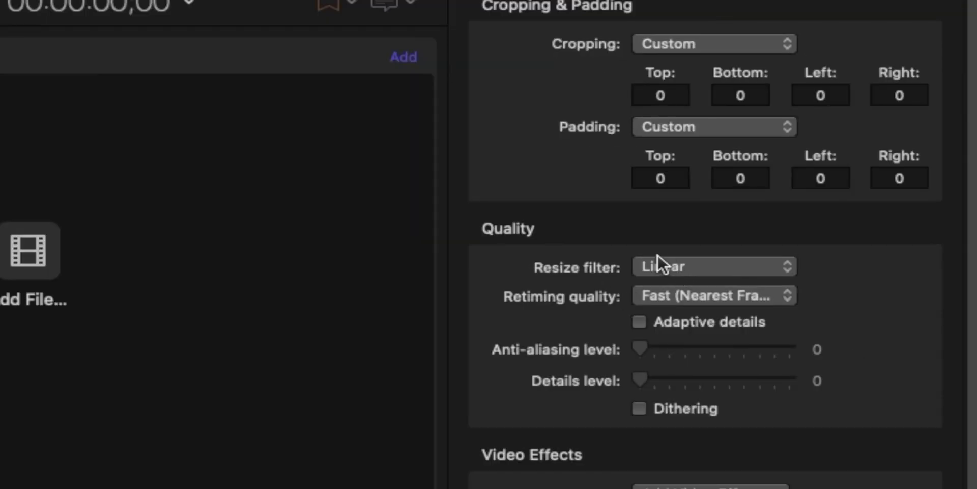
click(656, 268)
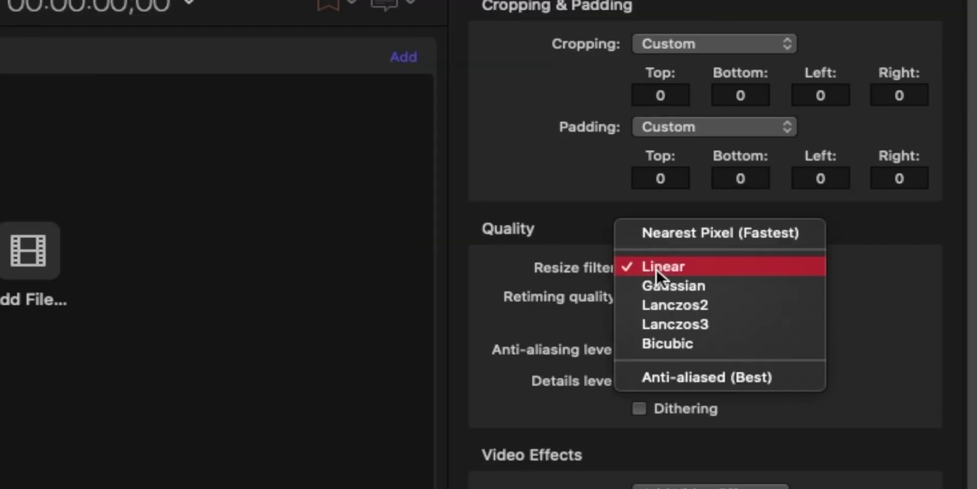
click(676, 324)
click(708, 297)
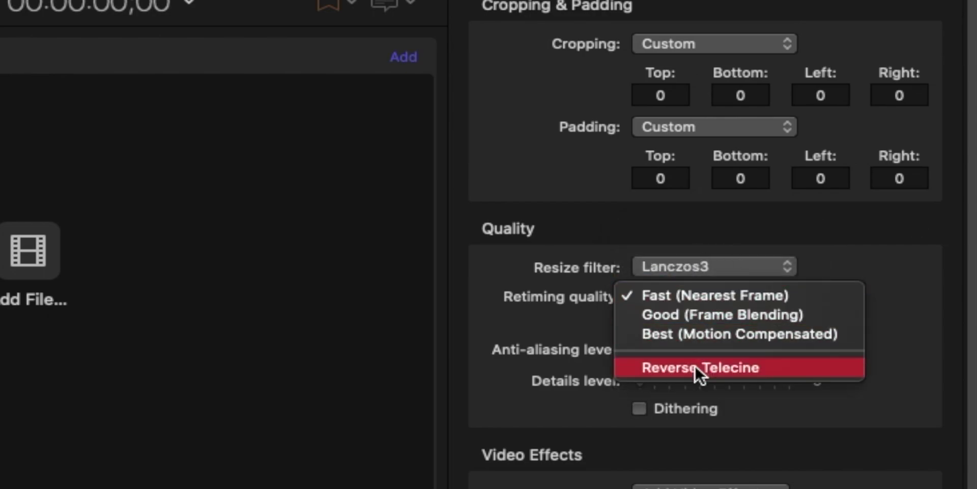
click(695, 336)
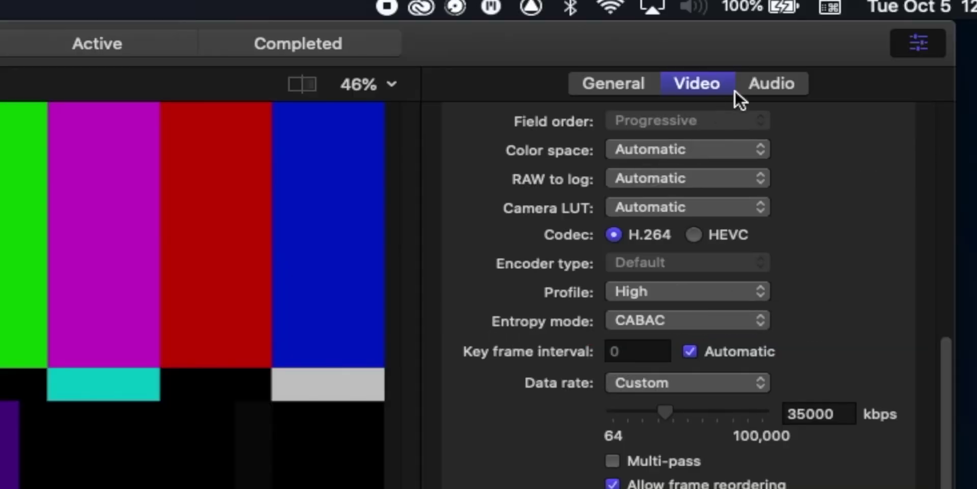
click(741, 90)
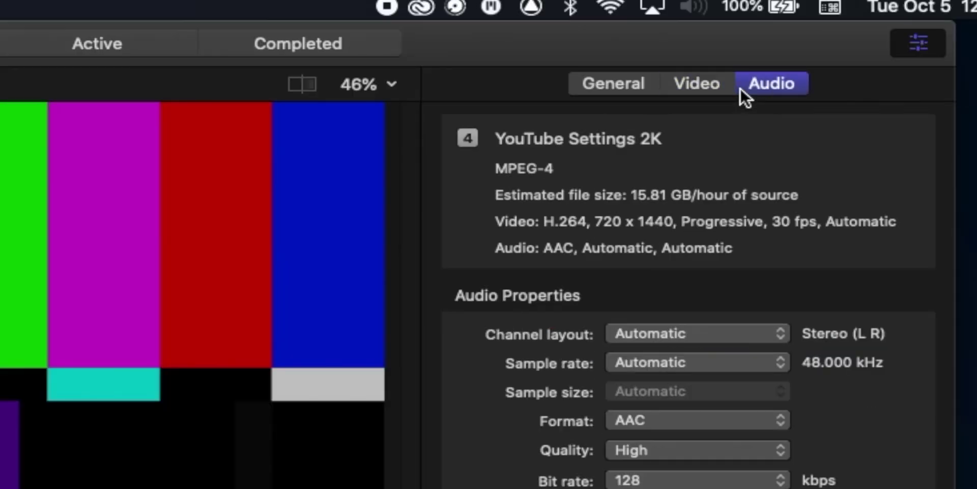
- Keep AAC audio at High quality and raise the bit rate to 320 kbps
click(652, 422)
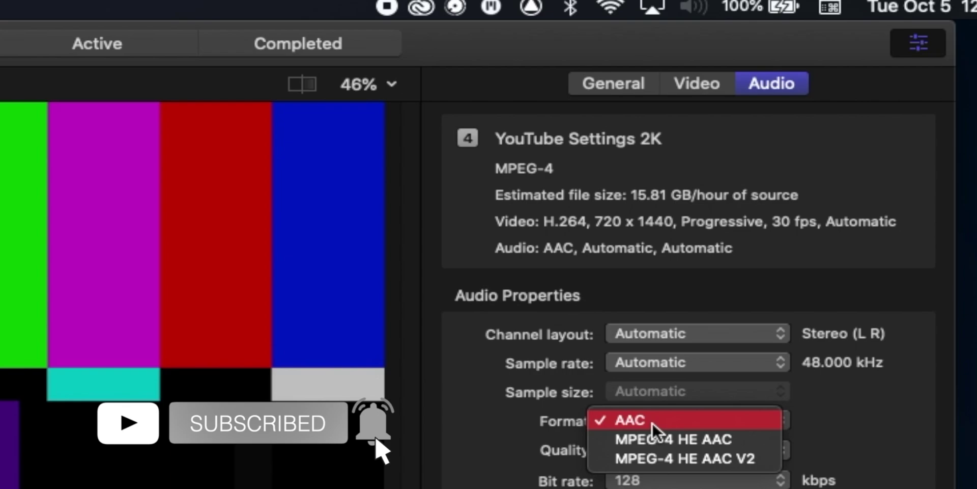
click(652, 421)
click(656, 453)
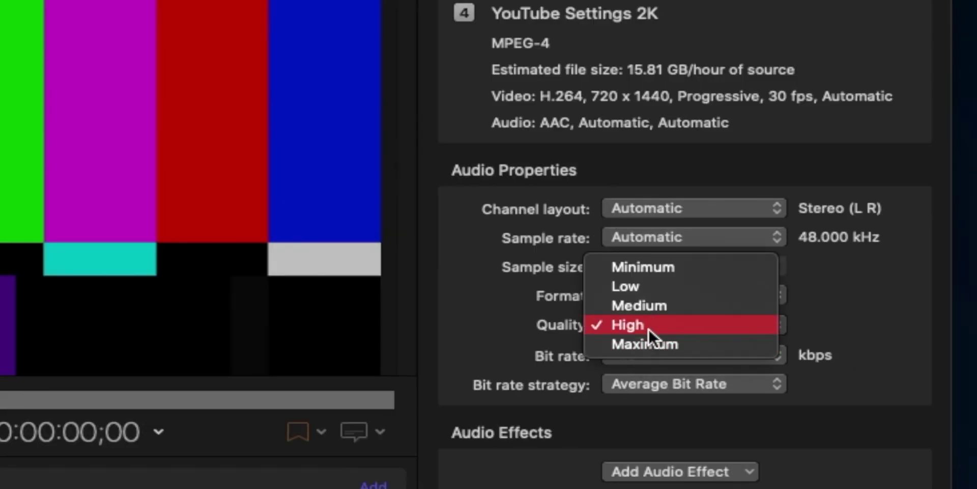
click(648, 328)
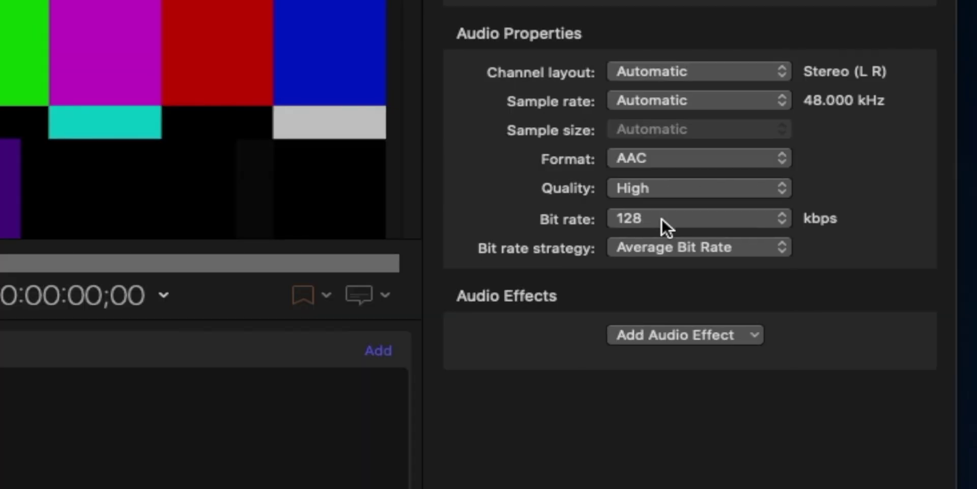
click(657, 355)
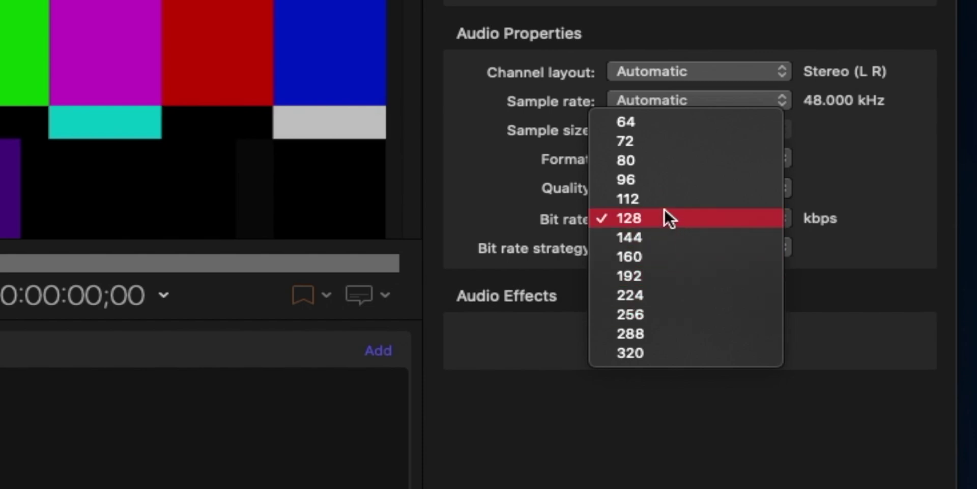
click(697, 78)
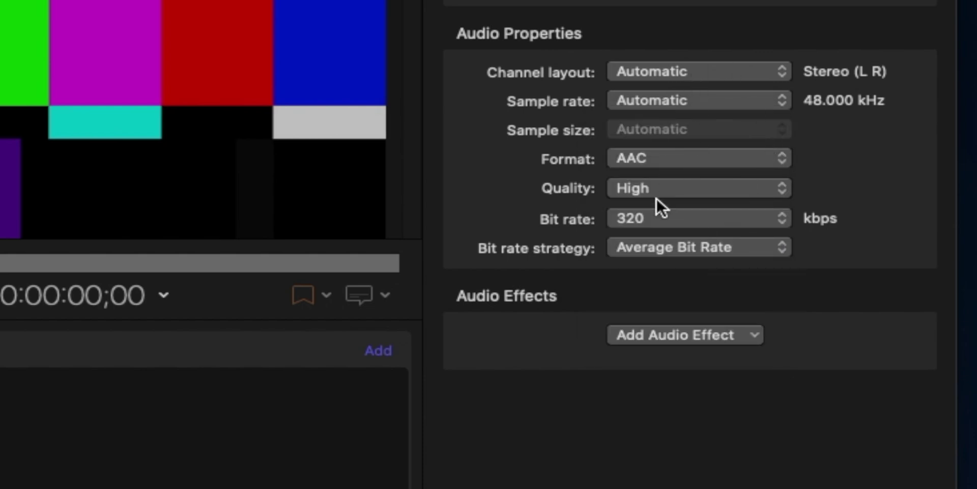
- In the Video settings, change the frame width from 720 to 2560
click(812, 28)
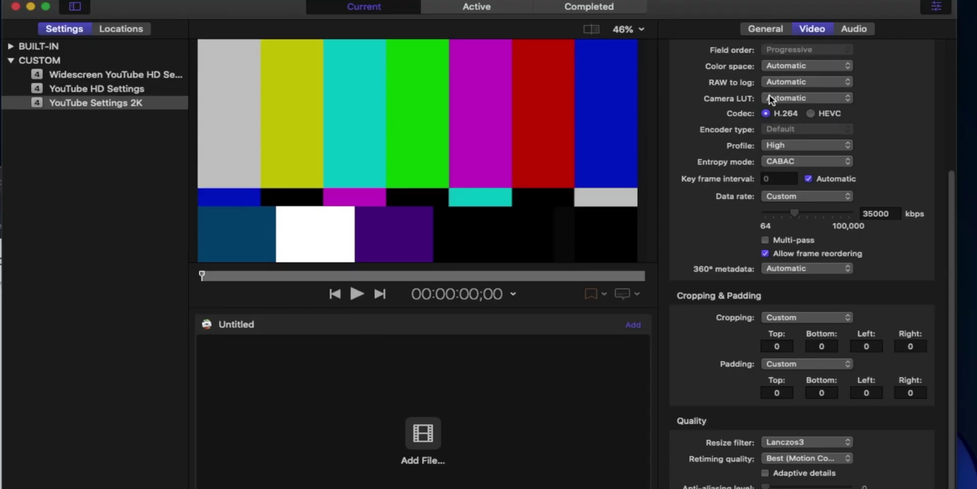
scroll(540, 222, up, 5)
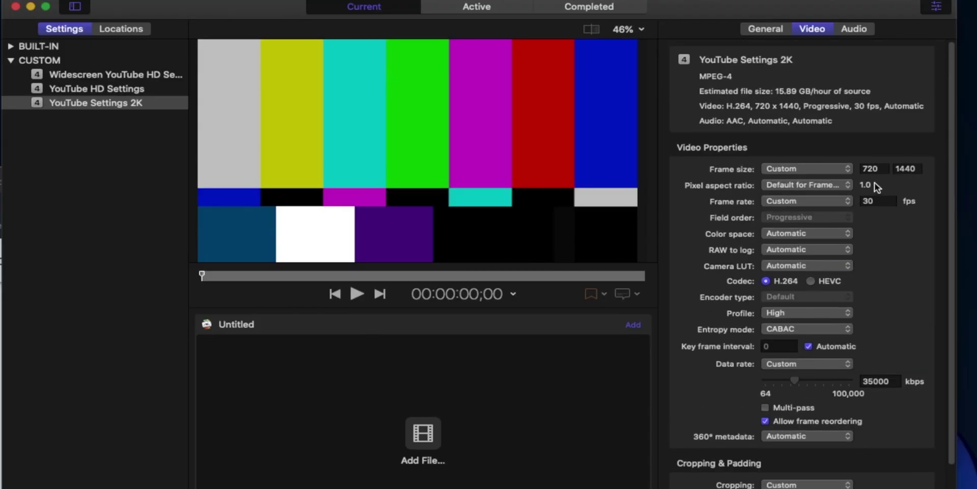
double_click(879, 167)
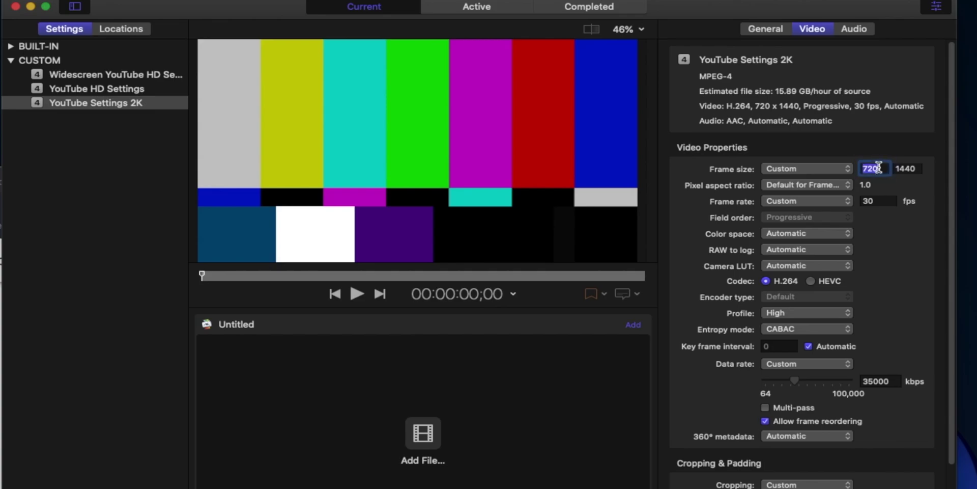
scroll(741, 323, down, 5)
scroll(741, 324, up, 3)
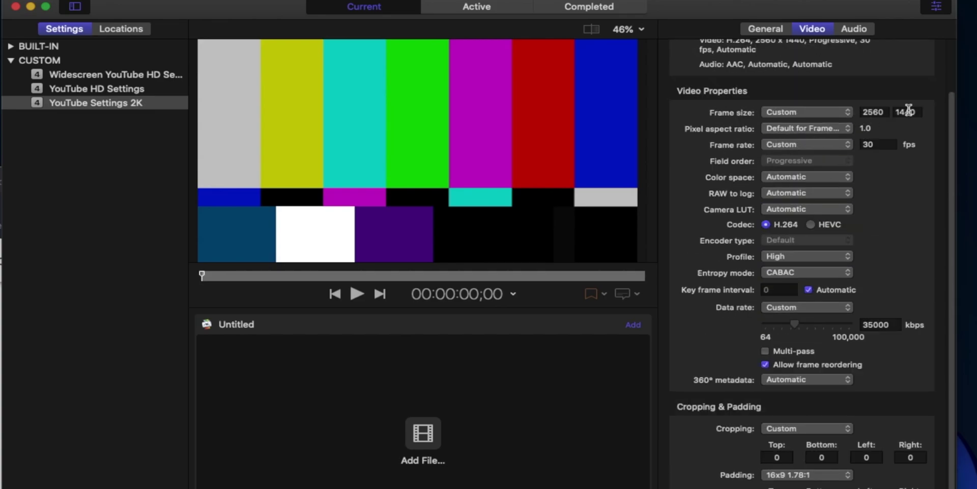
scroll(735, 220, up, 2)
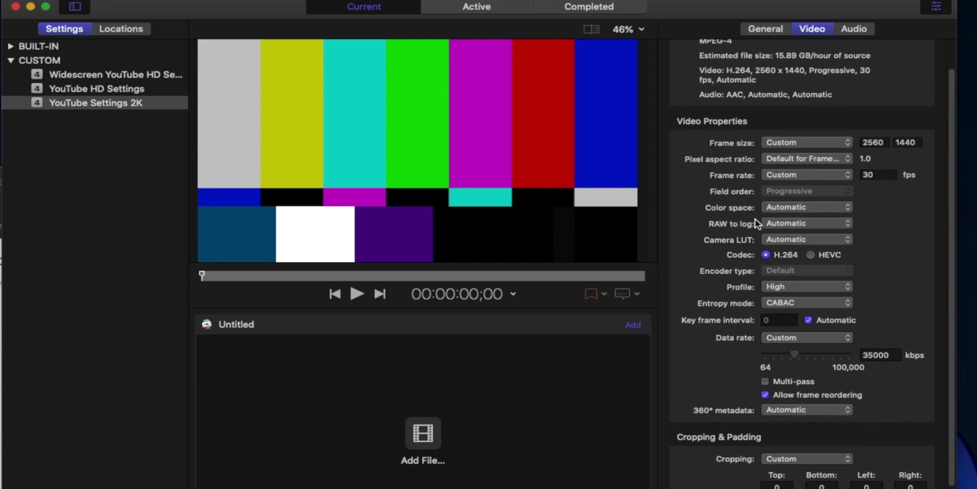
- Close Compressor and the YouTube Help browser, then launch Final Cut Pro
click(15, 7)
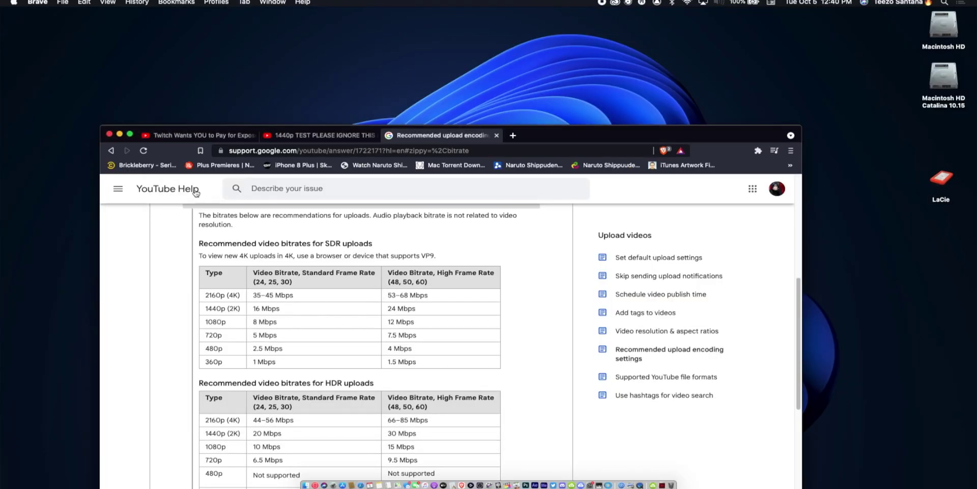
click(107, 131)
click(501, 481)
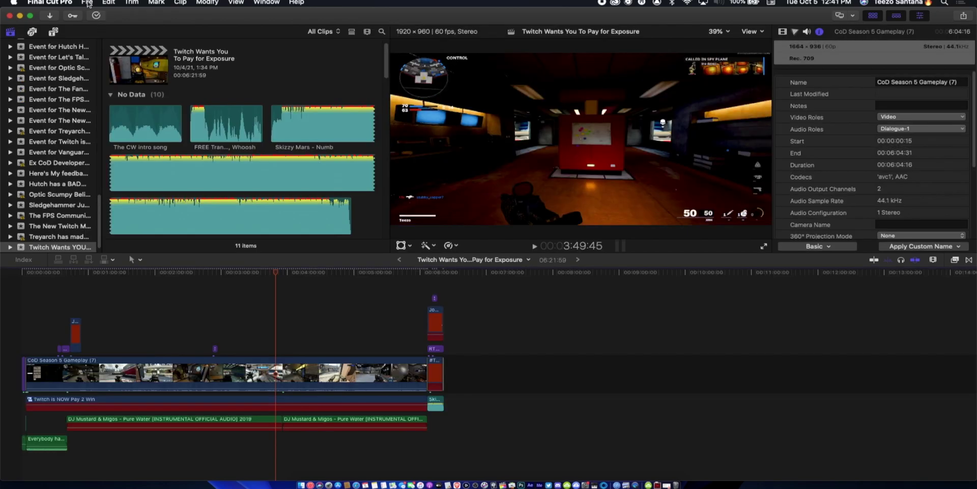
- Add a Compressor Settings share destination using the YouTube Settings 2K preset
click(87, 3)
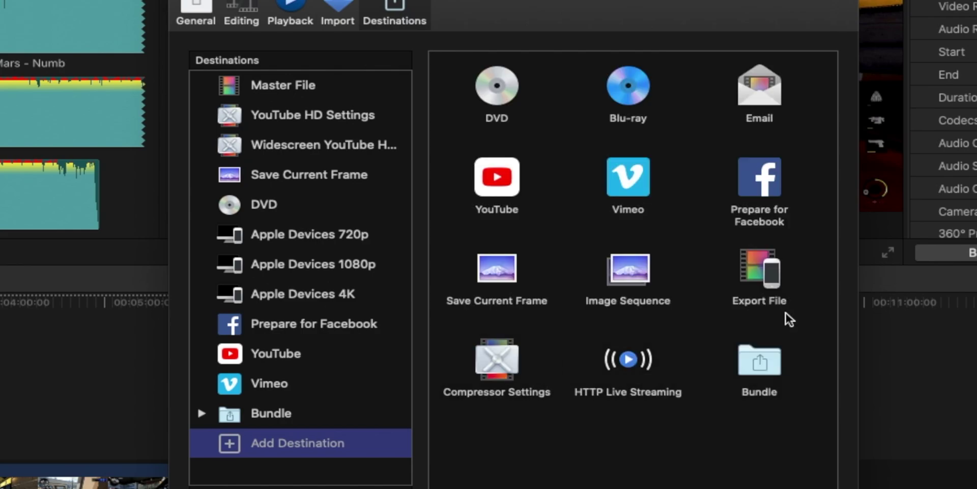
drag(490, 353, 306, 153)
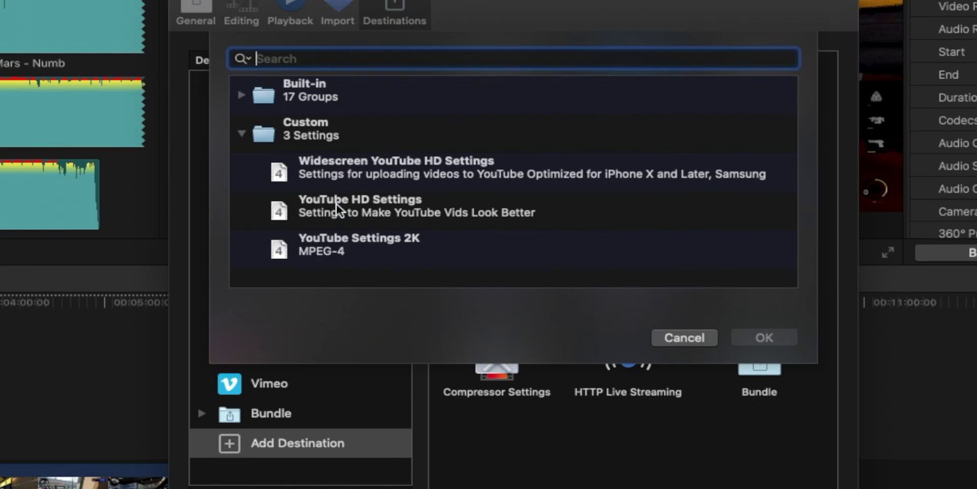
click(336, 247)
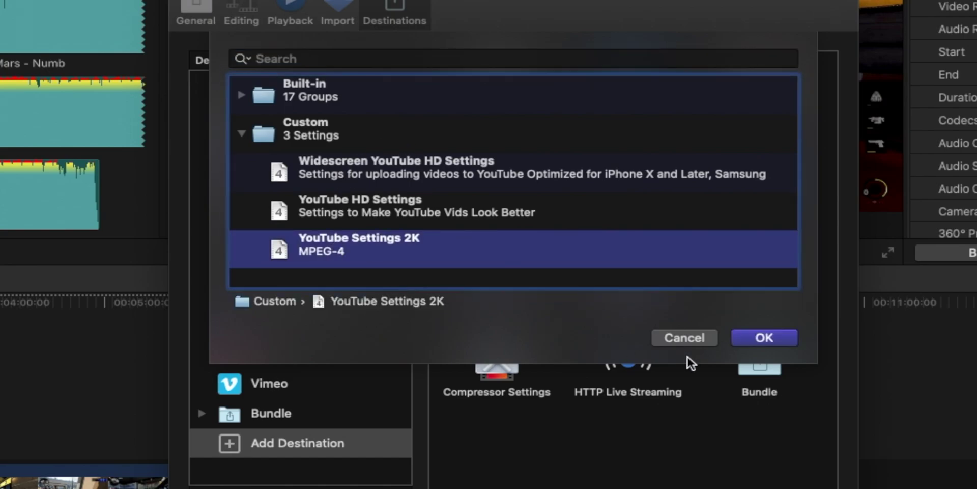
click(765, 339)
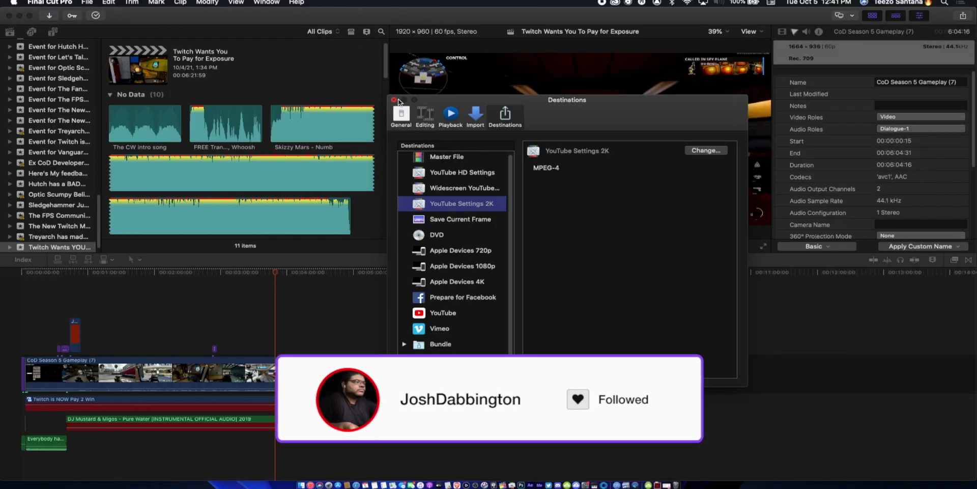
- Share the project with the YouTube Settings 2K destination
click(396, 100)
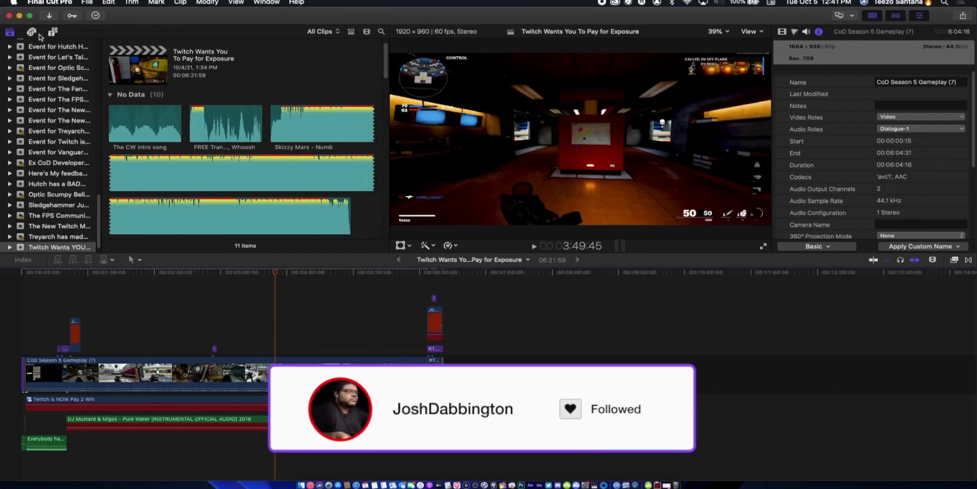
click(87, 2)
mouse_move(117, 102)
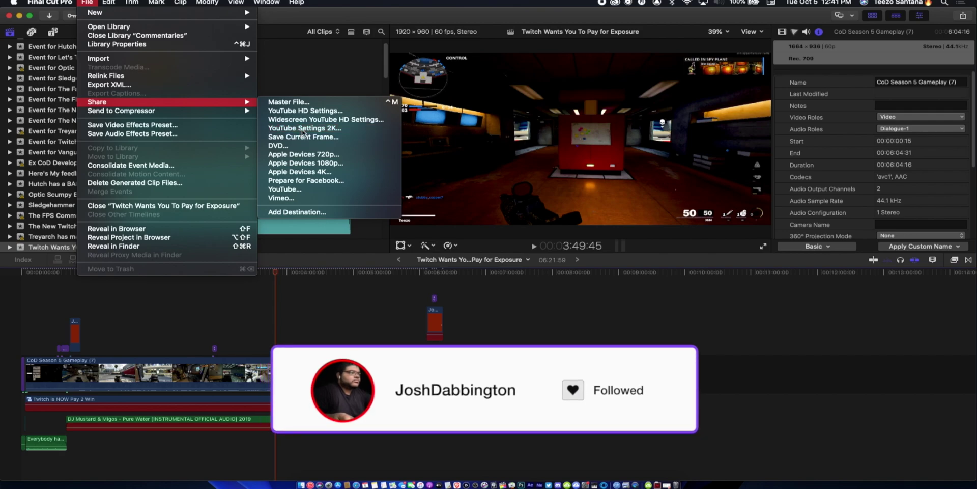
click(300, 127)
click(662, 267)
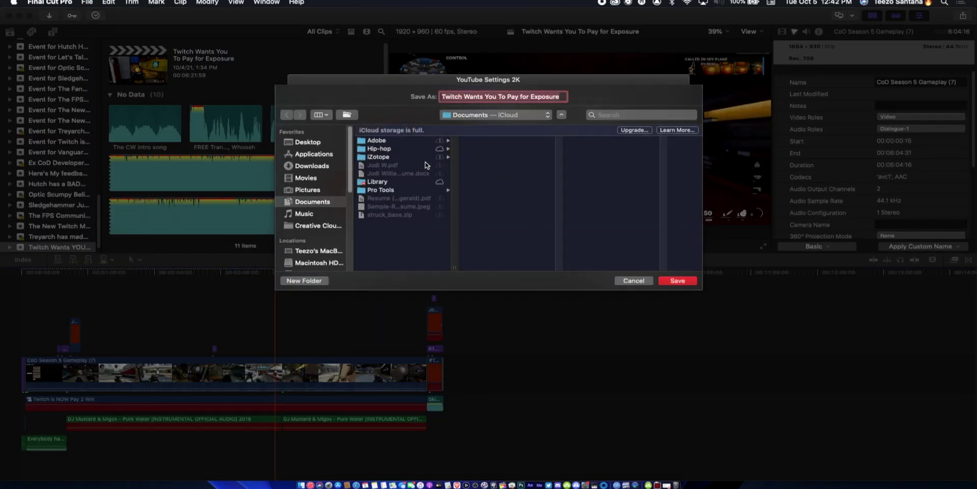
- Save the export to a folder on the LaCie drive and check Background Tasks
click(308, 262)
scroll(311, 239, down, 2)
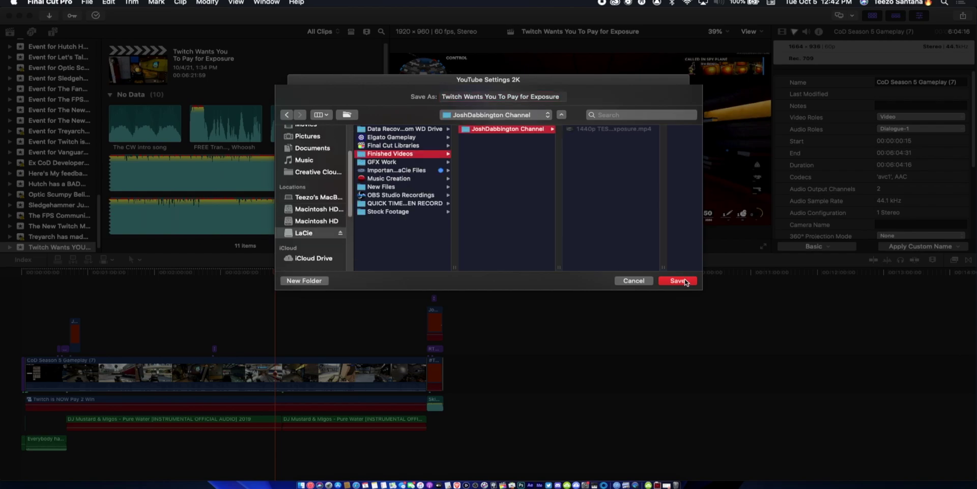
click(685, 281)
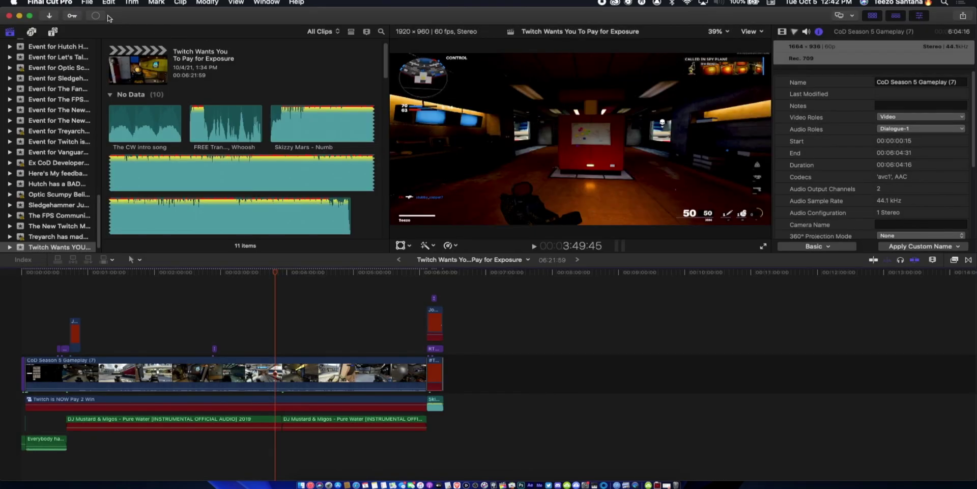
click(97, 16)
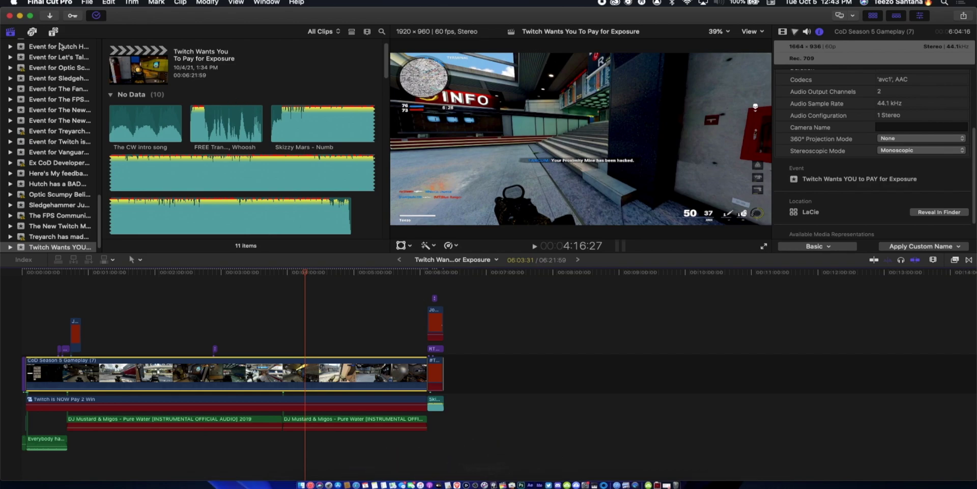
- Select the event holding the current project and clear the timeline clip selection
scroll(21, 162, up, 10)
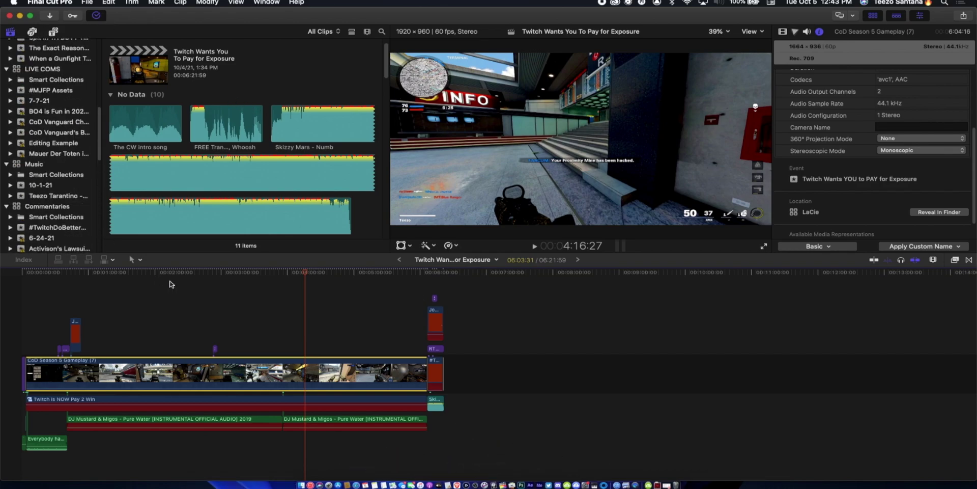
click(158, 320)
scroll(56, 214, down, 8)
click(65, 237)
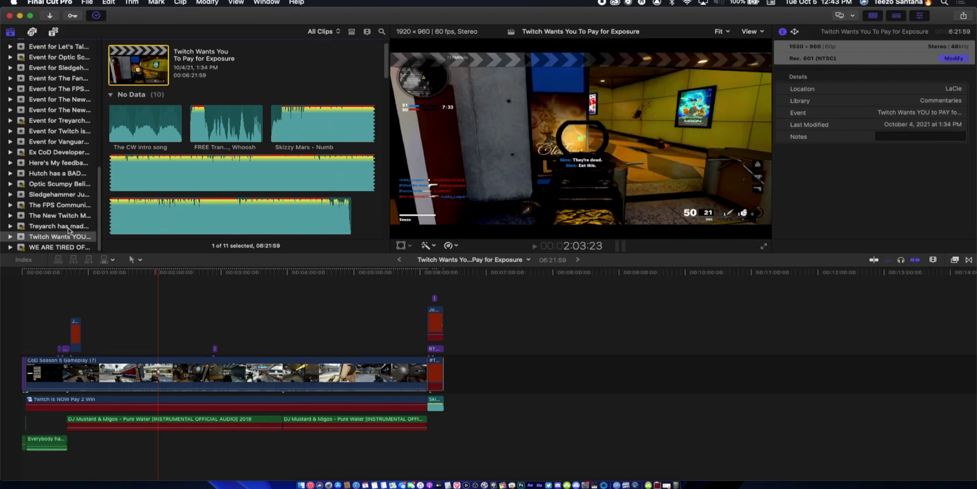
drag(43, 282, 473, 449)
drag(35, 309, 473, 446)
click(240, 300)
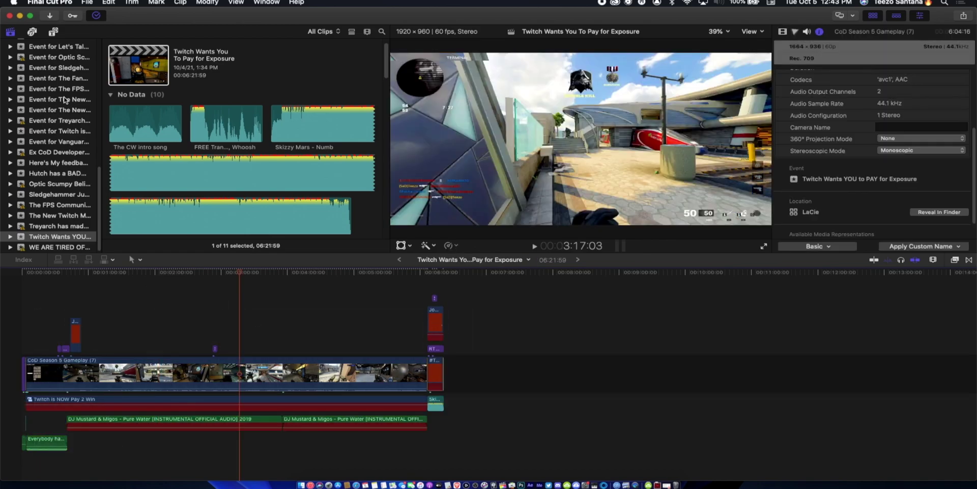
- Create a new event named TWITCH YATATA with 2K video format and Apple ProRes 422
click(87, 2)
mouse_move(261, 13)
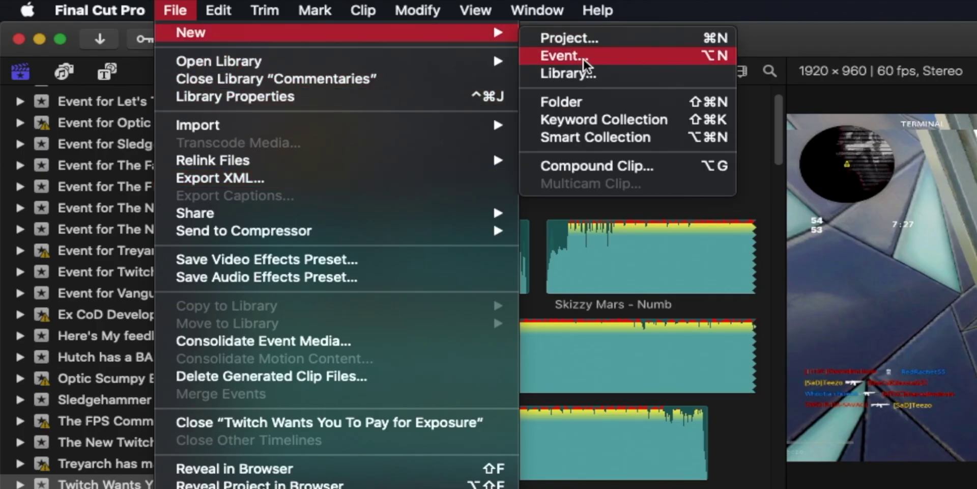
click(584, 57)
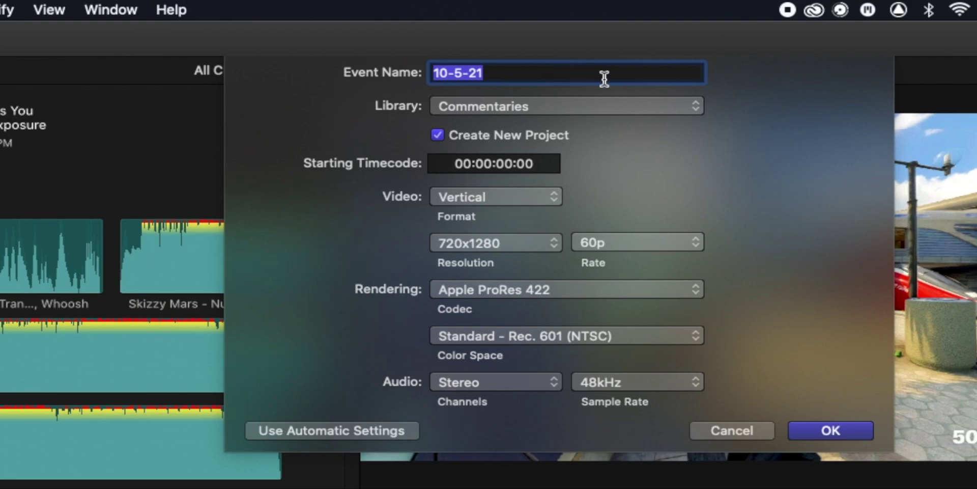
text(TWITCH YATATA)
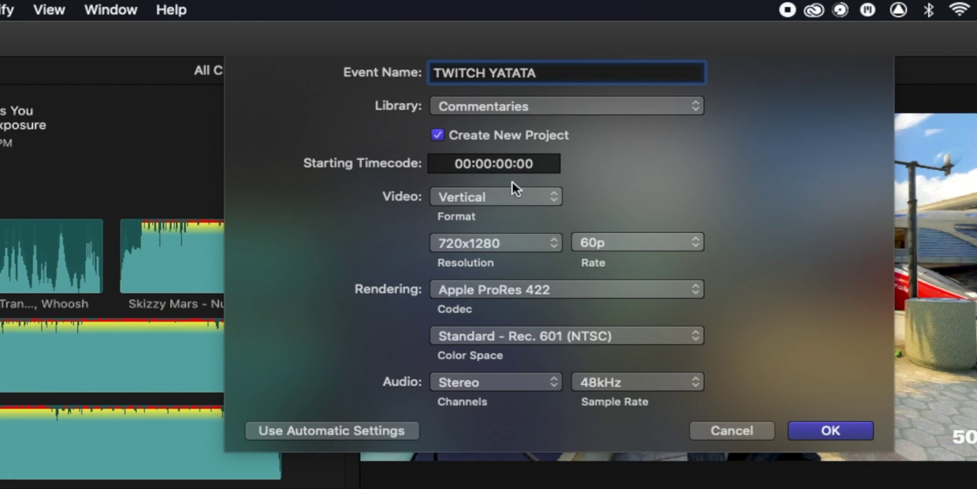
click(508, 196)
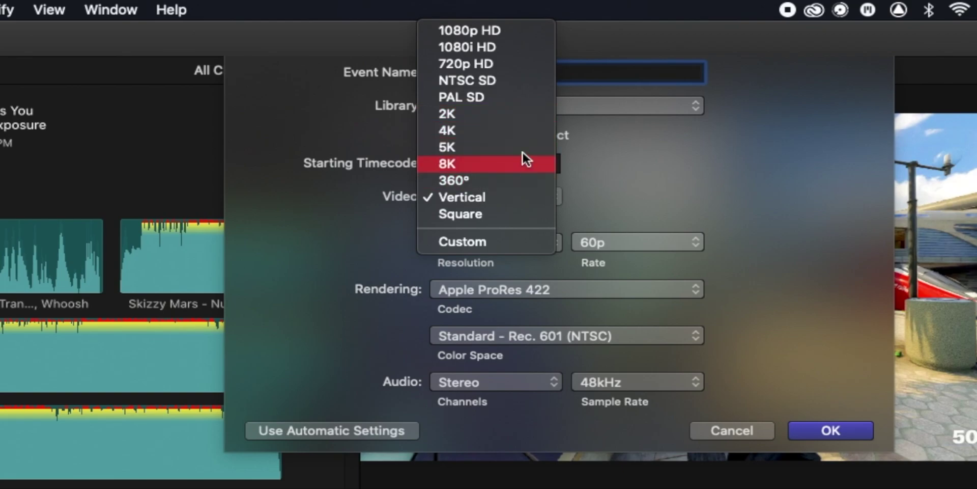
click(511, 113)
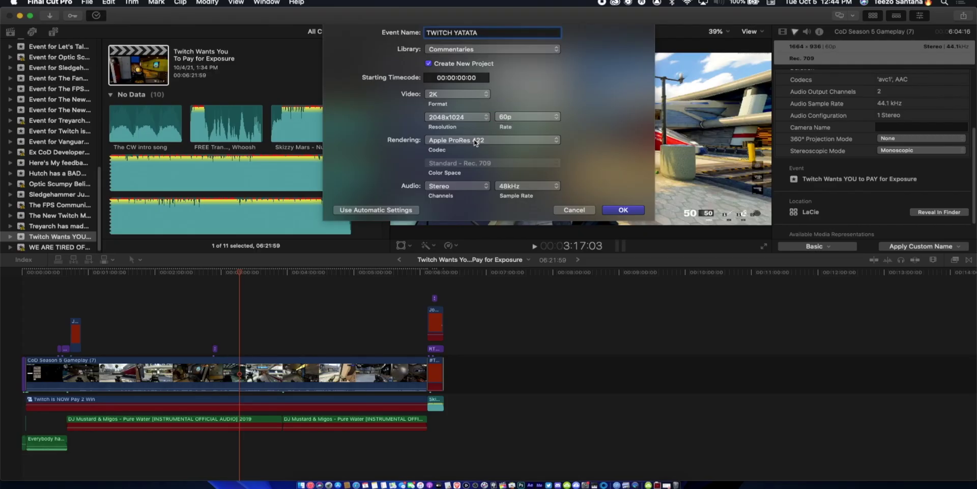
click(527, 294)
click(475, 144)
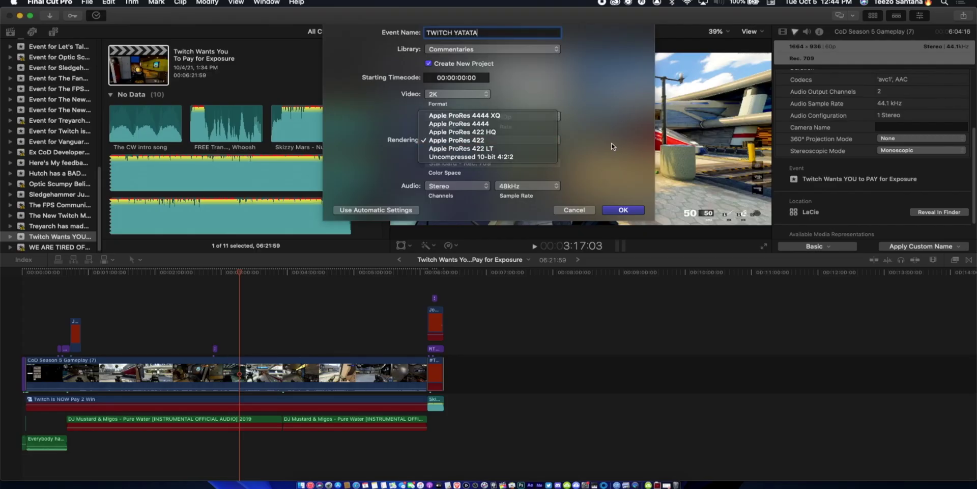
click(635, 208)
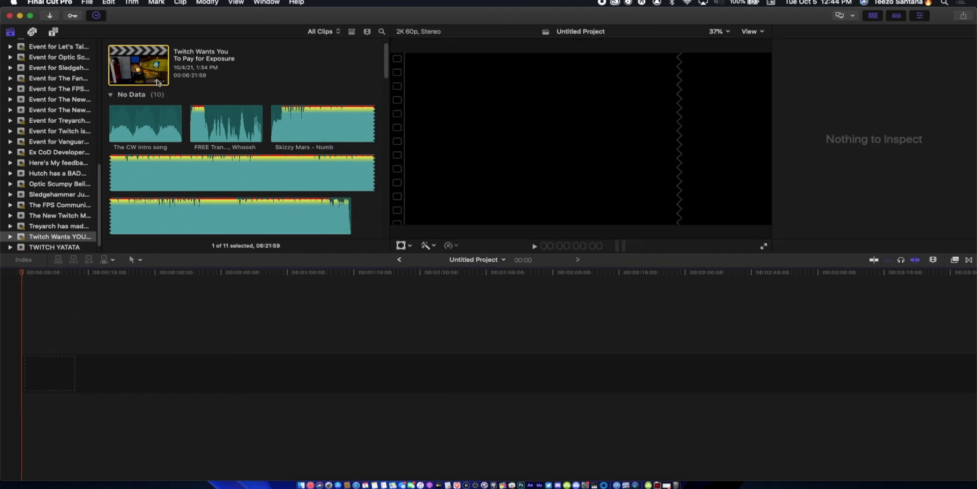
- Copy all clips from the Twitch Wants You To Pay for Exposure project
scroll(46, 161, down, 1)
click(62, 236)
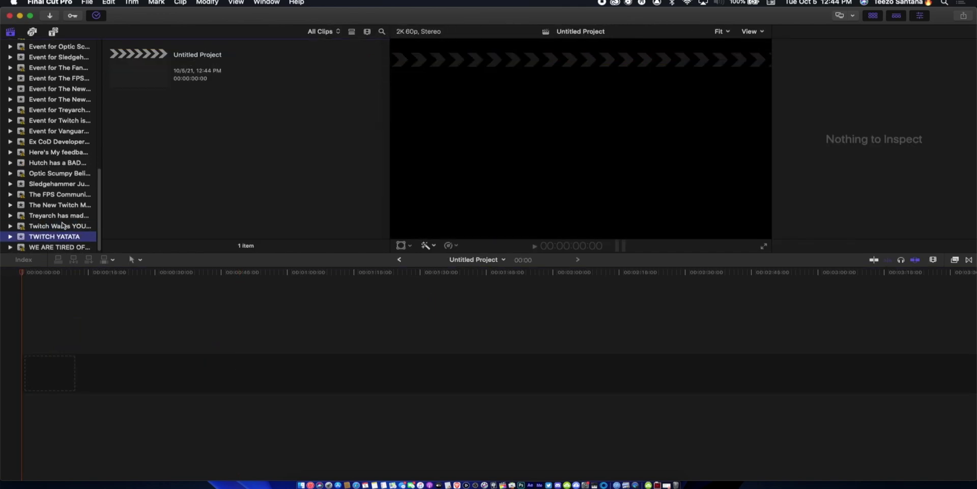
click(62, 226)
double_click(153, 79)
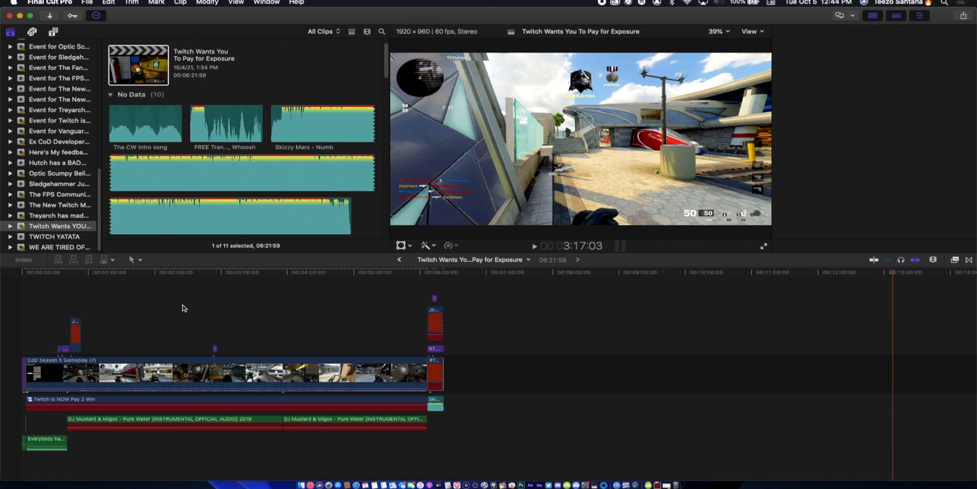
key(super+a)
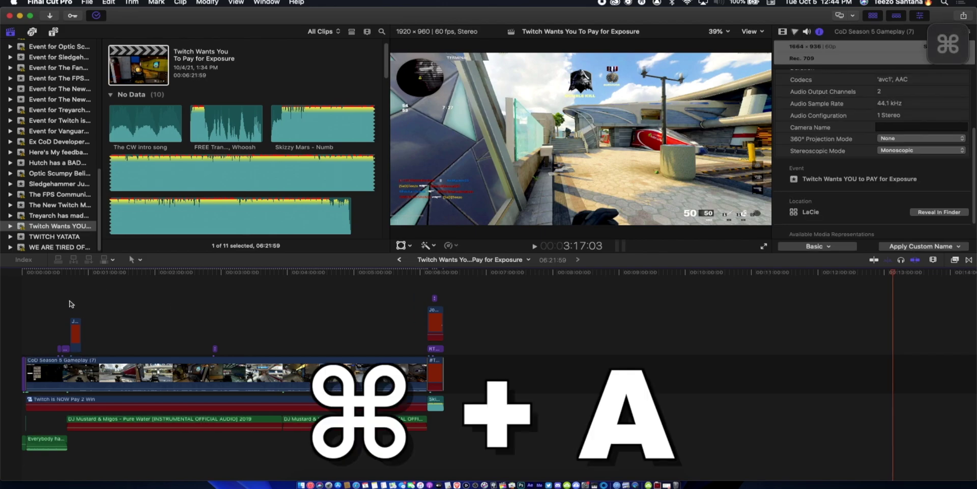
key(super+a)
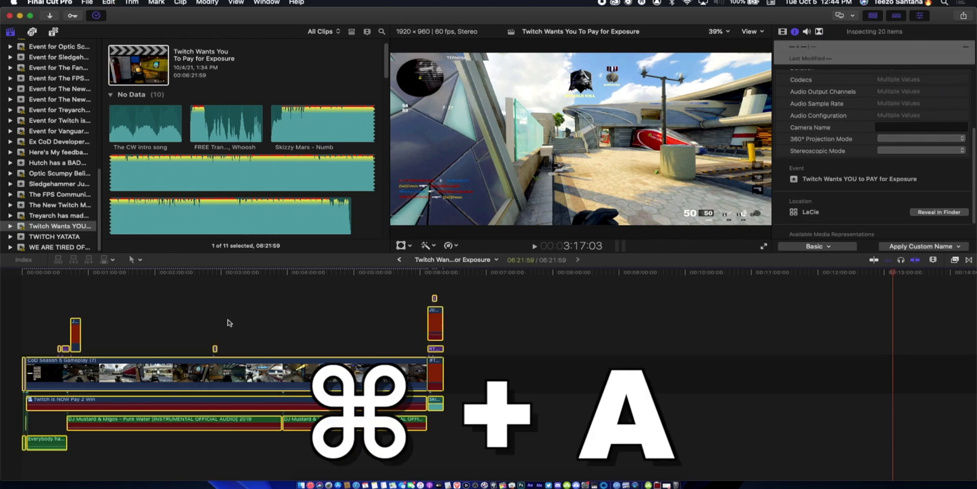
key(super+c)
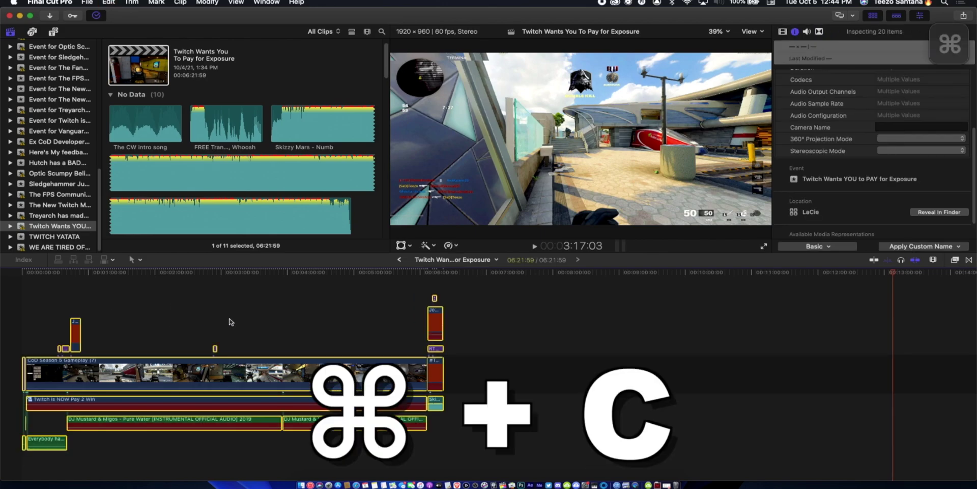
- Paste the copied clips into the TWITCH YATATA Untitled Project and fit the timeline
click(53, 237)
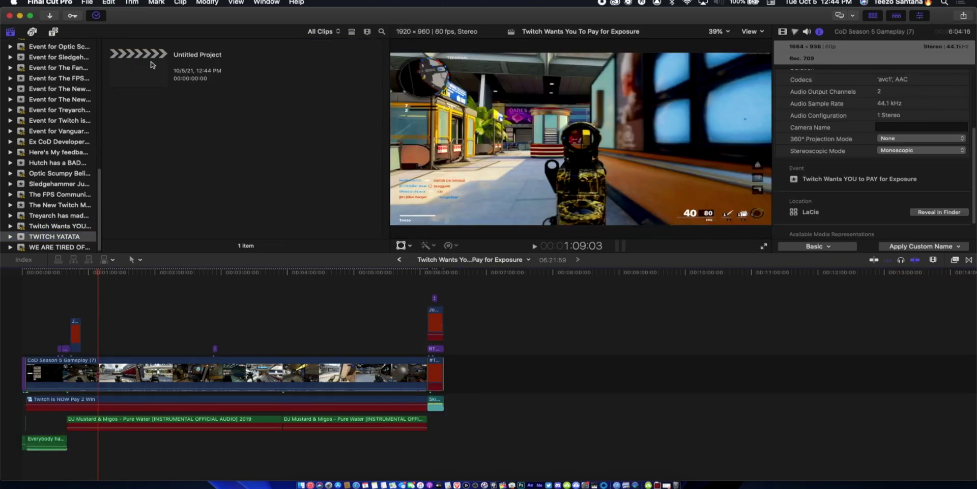
double_click(151, 65)
key(super+v)
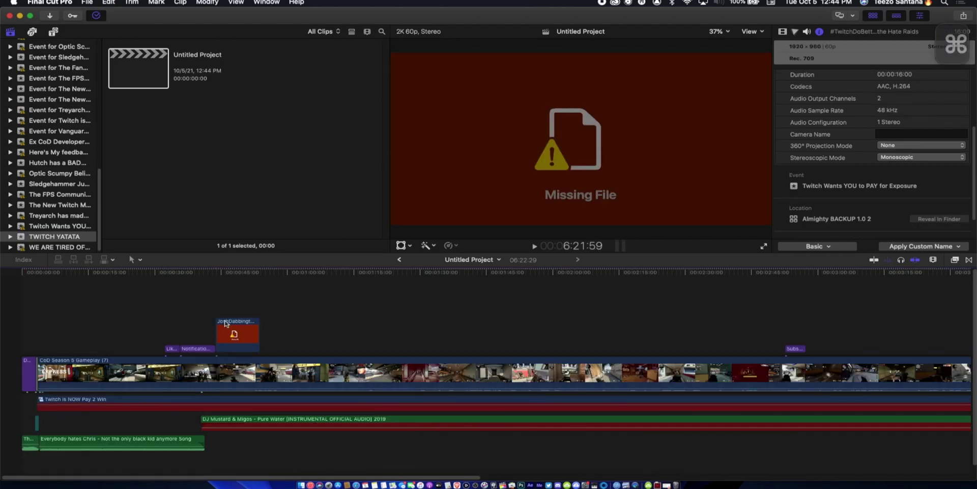
key(super+minus)
key(super+minus)
- Share the Untitled Project as a Master File
click(163, 305)
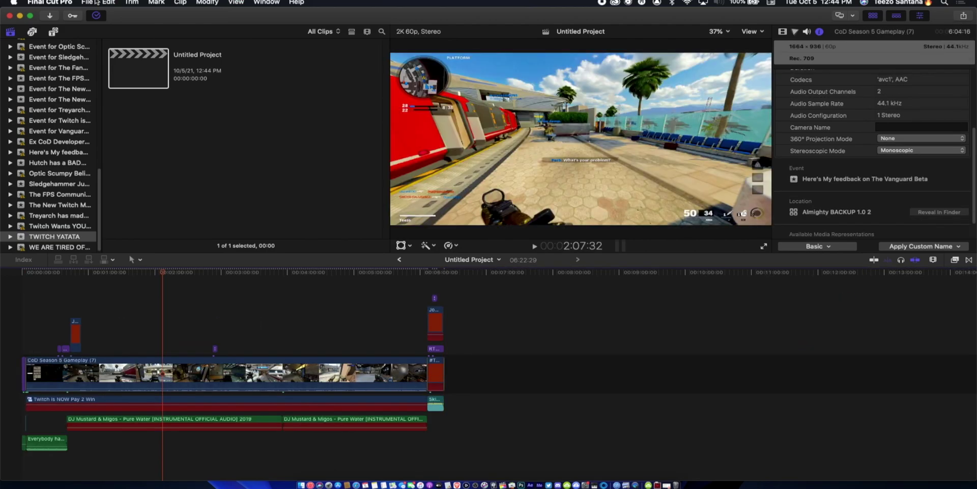
click(87, 2)
mouse_move(171, 105)
click(238, 102)
- Cancel the Master File export, minimize Final Cut Pro, and show Brave's 1440p TEST video page
click(548, 74)
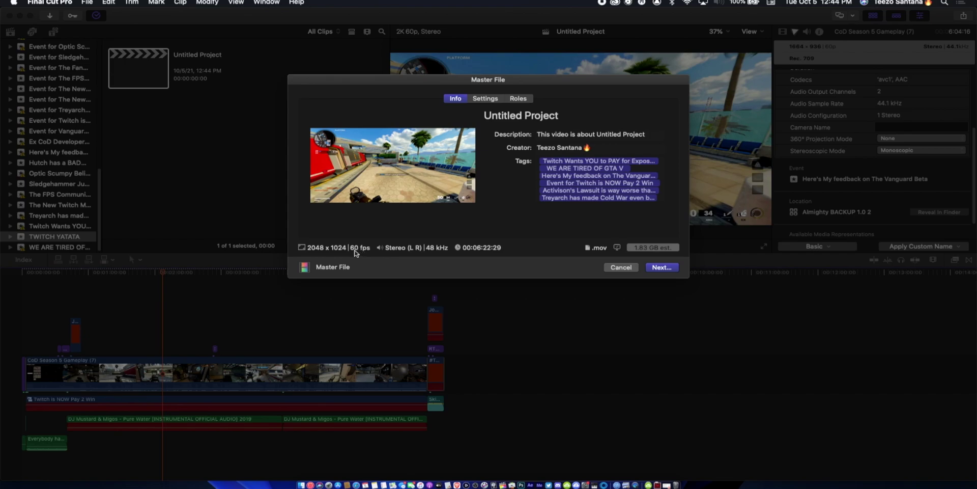
click(627, 270)
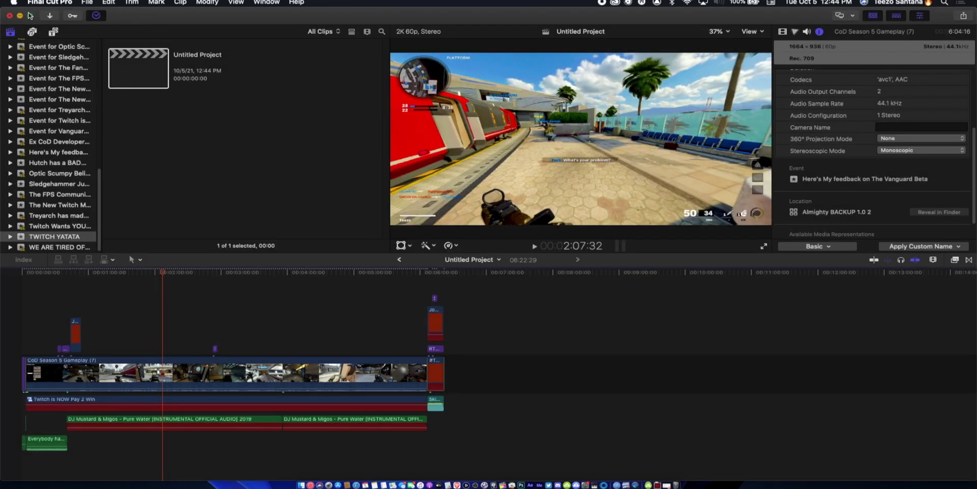
click(20, 16)
click(443, 461)
click(345, 137)
drag(596, 139, 603, 22)
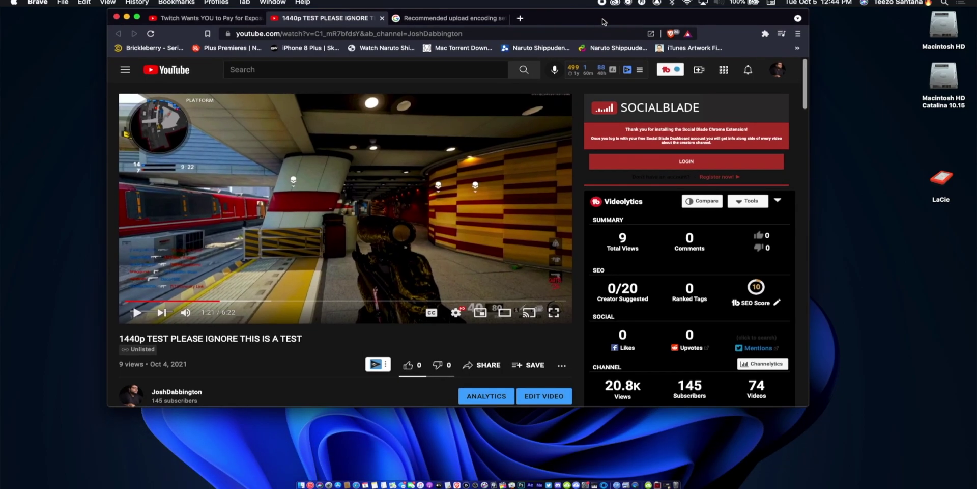
- Play the 1440p TEST video full screen and confirm 2560x1440@60 in Stats for nerds
click(554, 312)
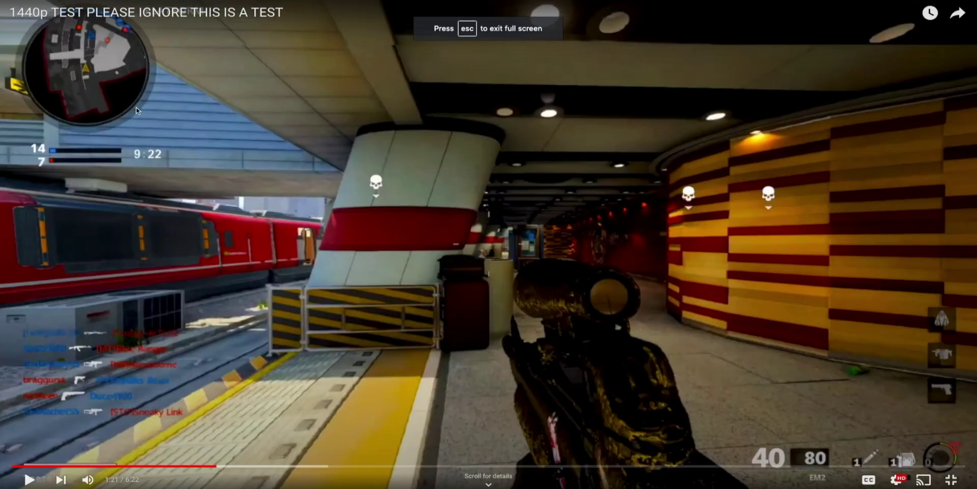
right_click(136, 108)
click(200, 258)
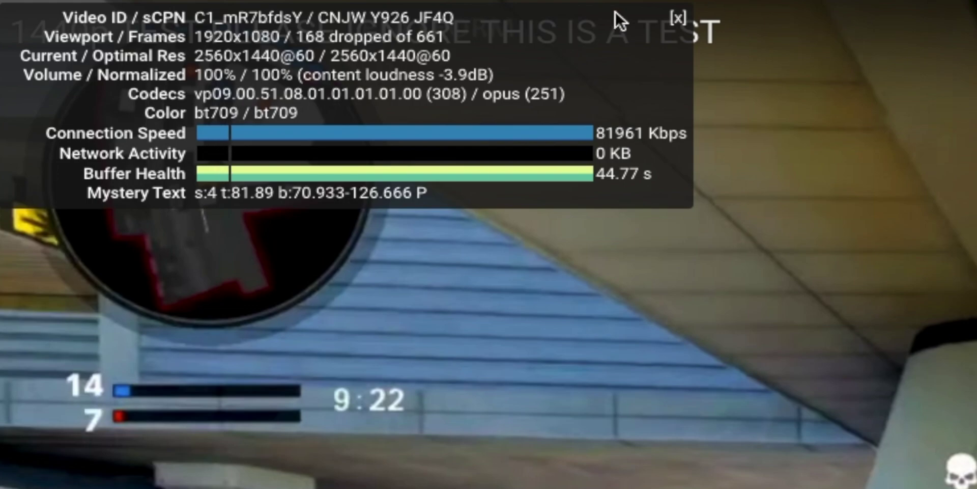
click(678, 19)
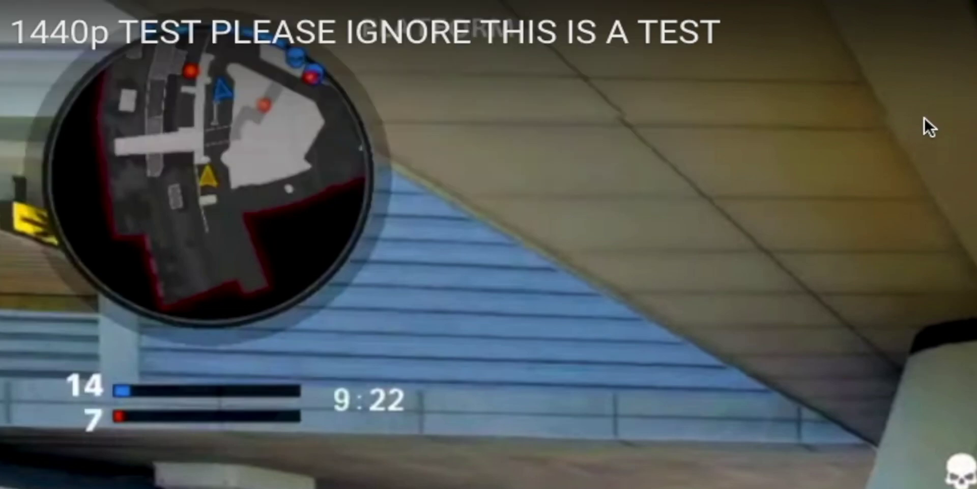